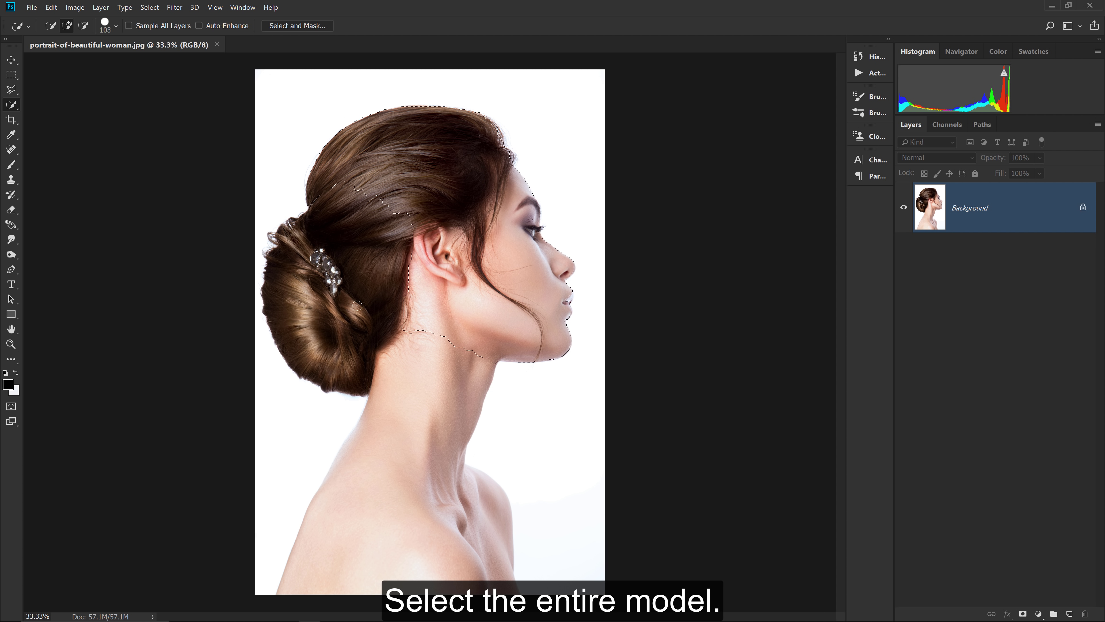
# Extend the quick selection over the entire model and refine it around the edges of her hair in Select and Mask
pyautogui.moveTo(357, 305)
pyautogui.mouseDown()
pyautogui.moveTo(320, 330)
pyautogui.moveTo(410, 458)
pyautogui.mouseUp()
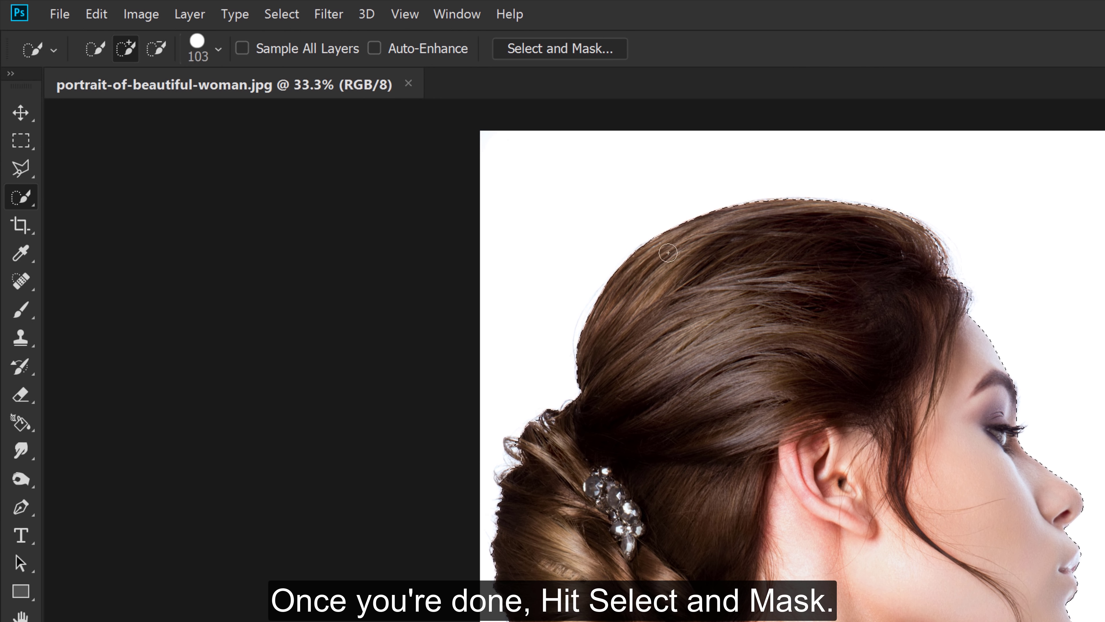
pyautogui.click(601, 51)
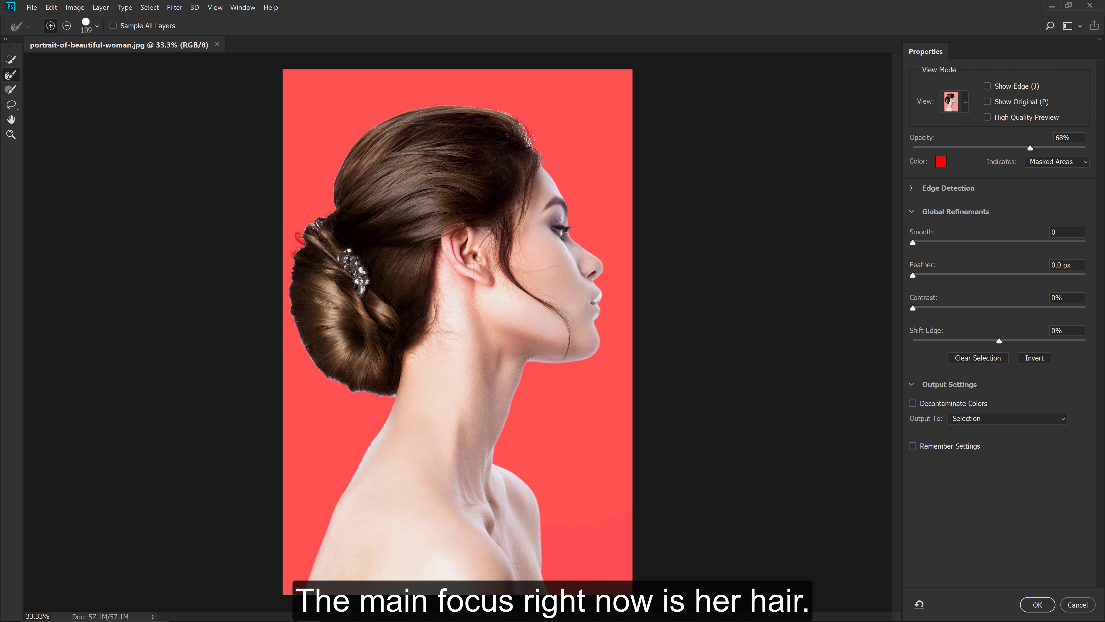
pyautogui.moveTo(519, 120)
pyautogui.mouseDown()
pyautogui.moveTo(467, 109)
pyautogui.moveTo(396, 119)
pyautogui.mouseUp()
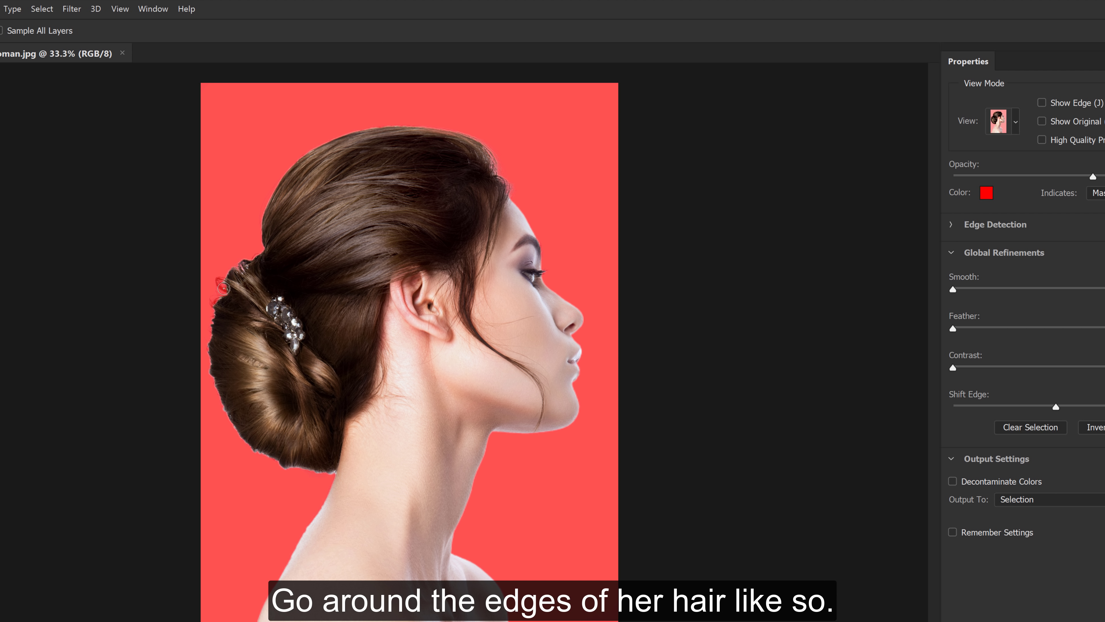
pyautogui.moveTo(224, 288); pyautogui.dragTo(212, 318)
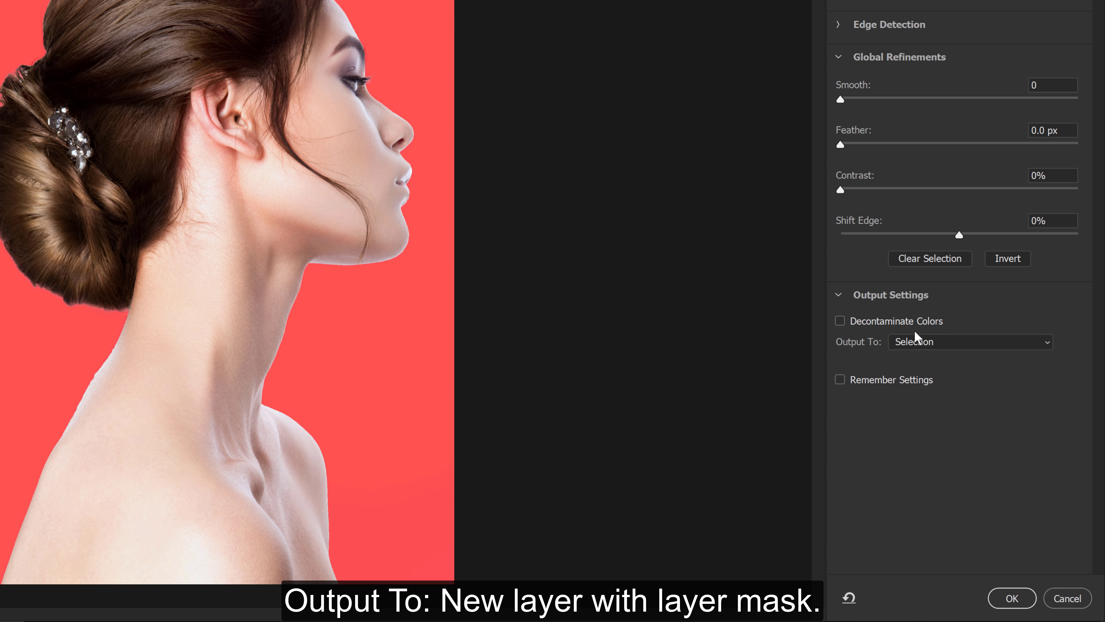
# Output the refined selection to a New Layer with Layer Mask
pyautogui.click(918, 342)
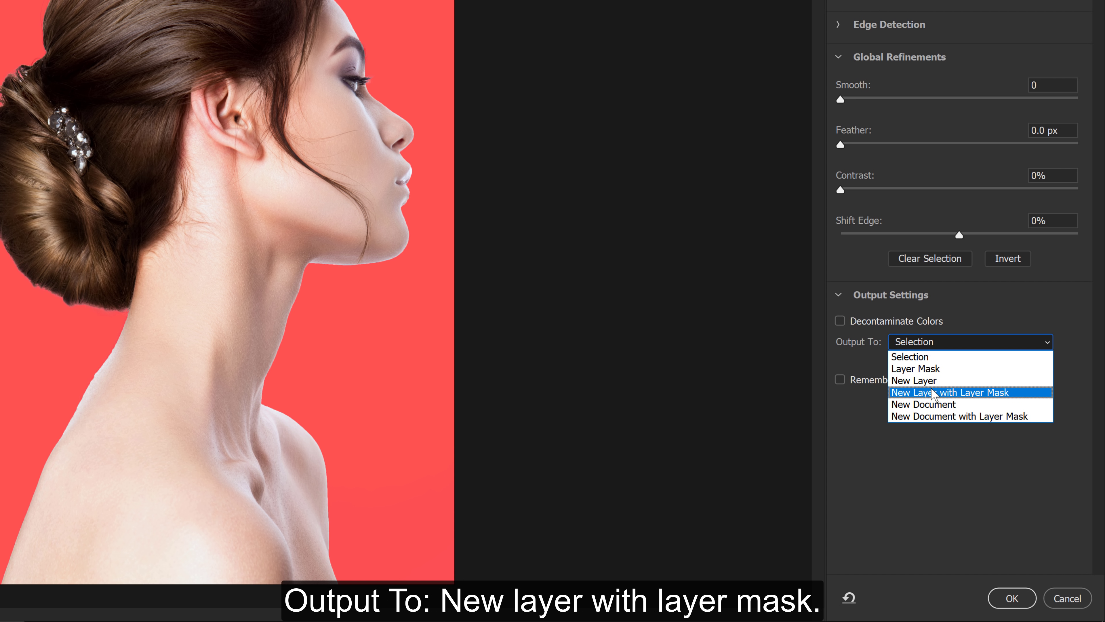
pyautogui.click(932, 393)
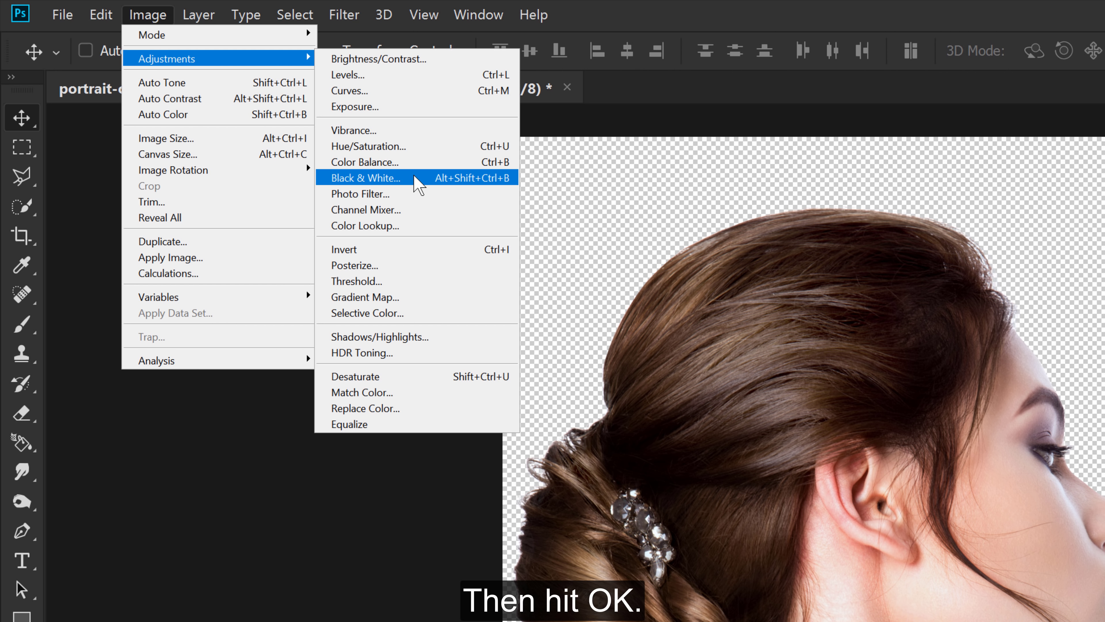
# Convert the cut-out model layer to black and white with the Default preset and apply its layer mask
pyautogui.click(412, 181)
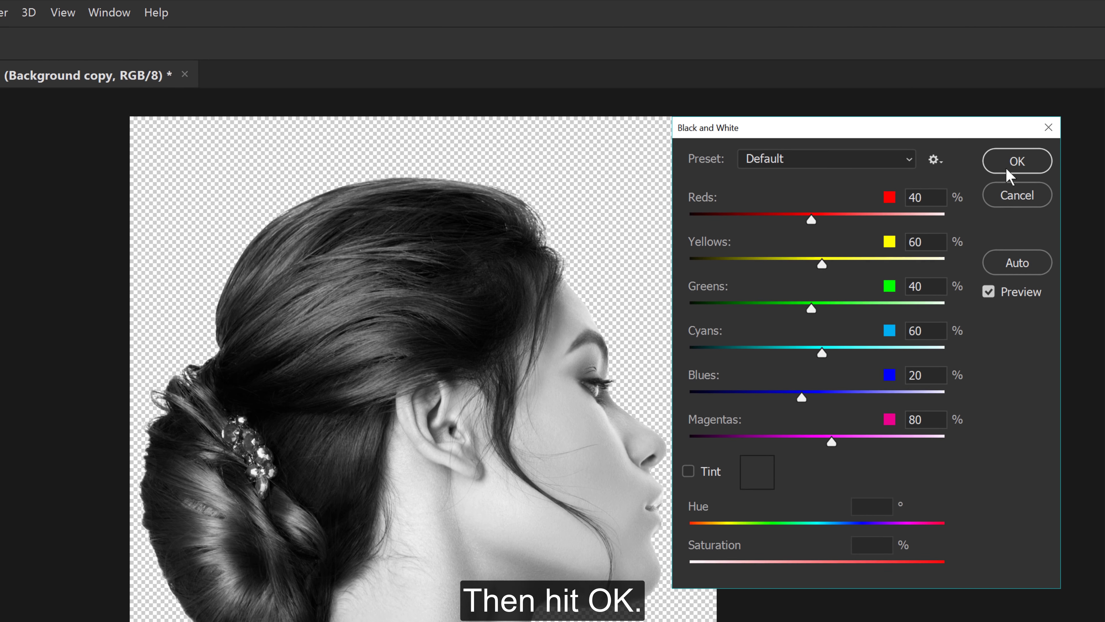
pyautogui.click(1008, 173)
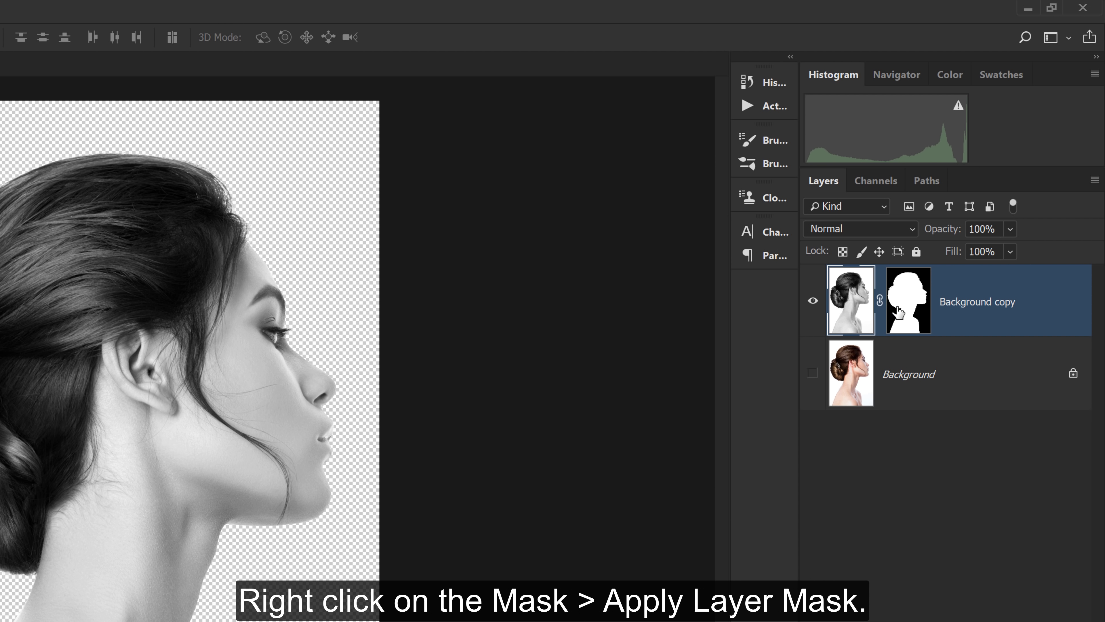
pyautogui.rightClick(898, 310)
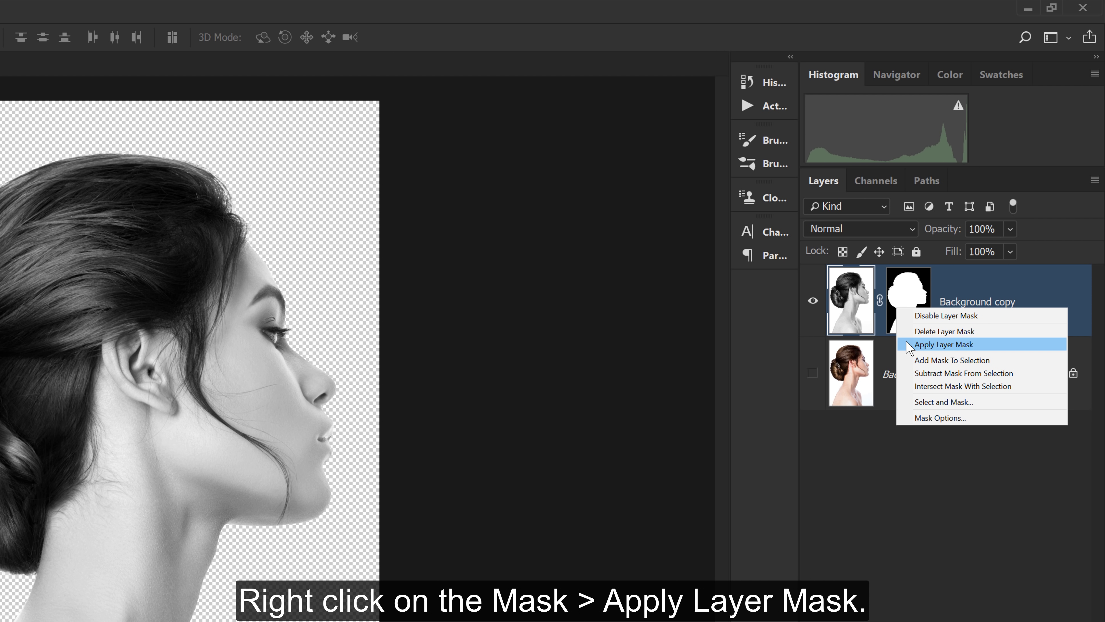
pyautogui.click(910, 344)
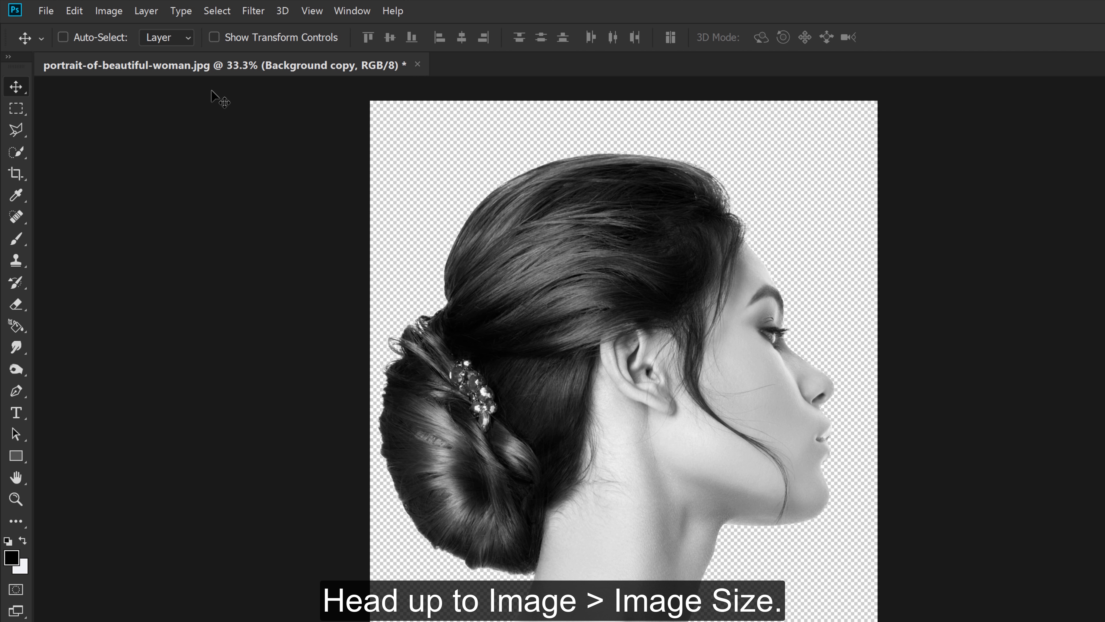
# Resize the portrait image to 20 percent in width and height
pyautogui.click(114, 17)
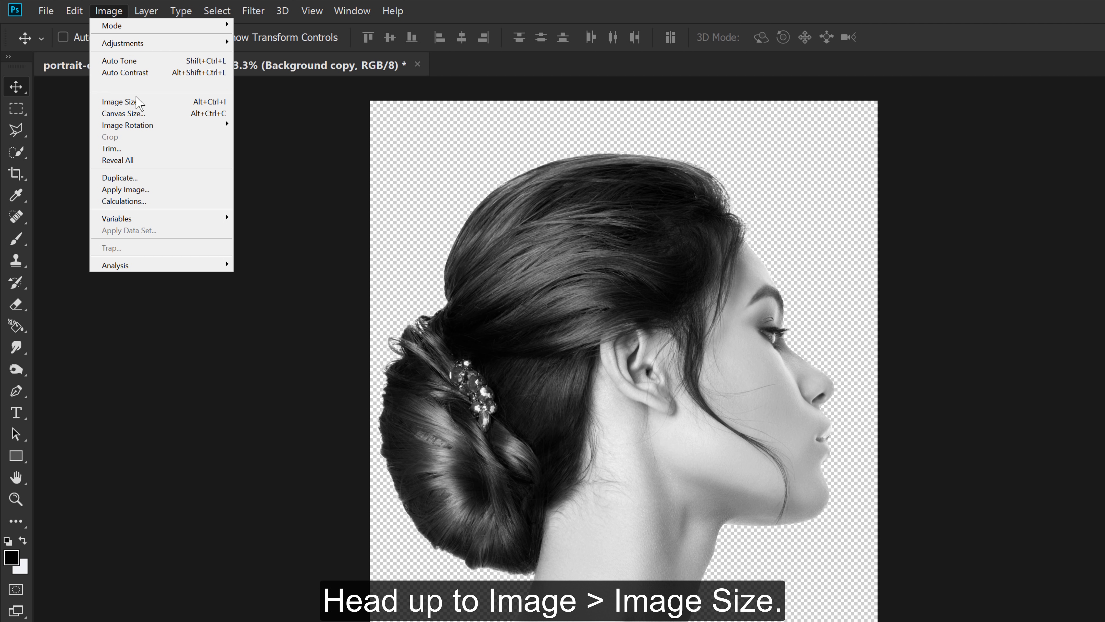
pyautogui.click(130, 102)
pyautogui.moveTo(778, 203); pyautogui.dragTo(902, 148)
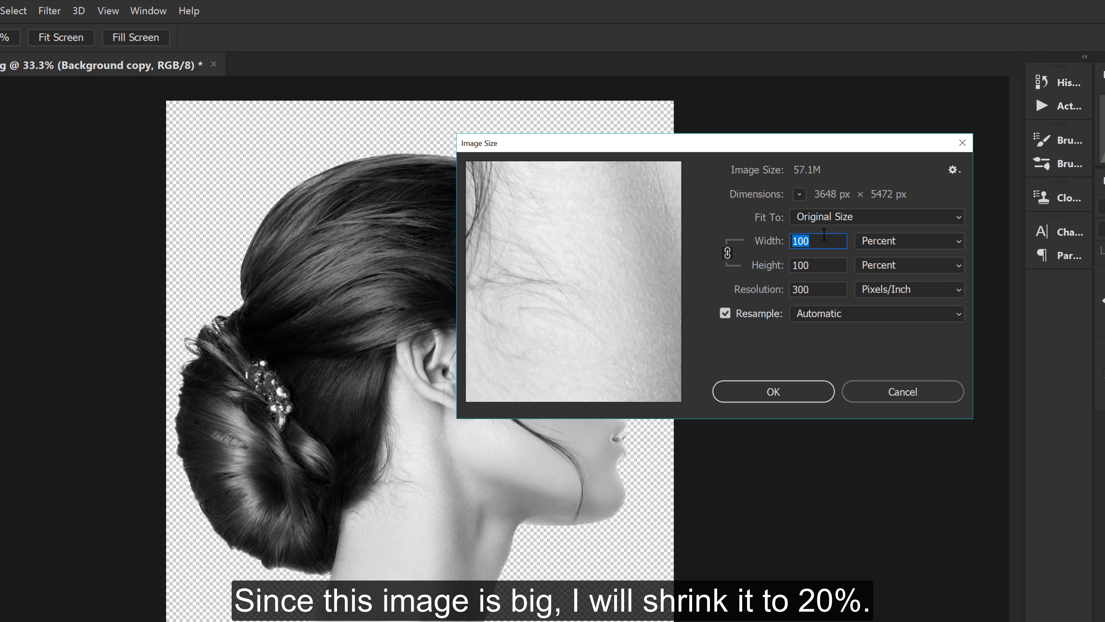
pyautogui.write('20')
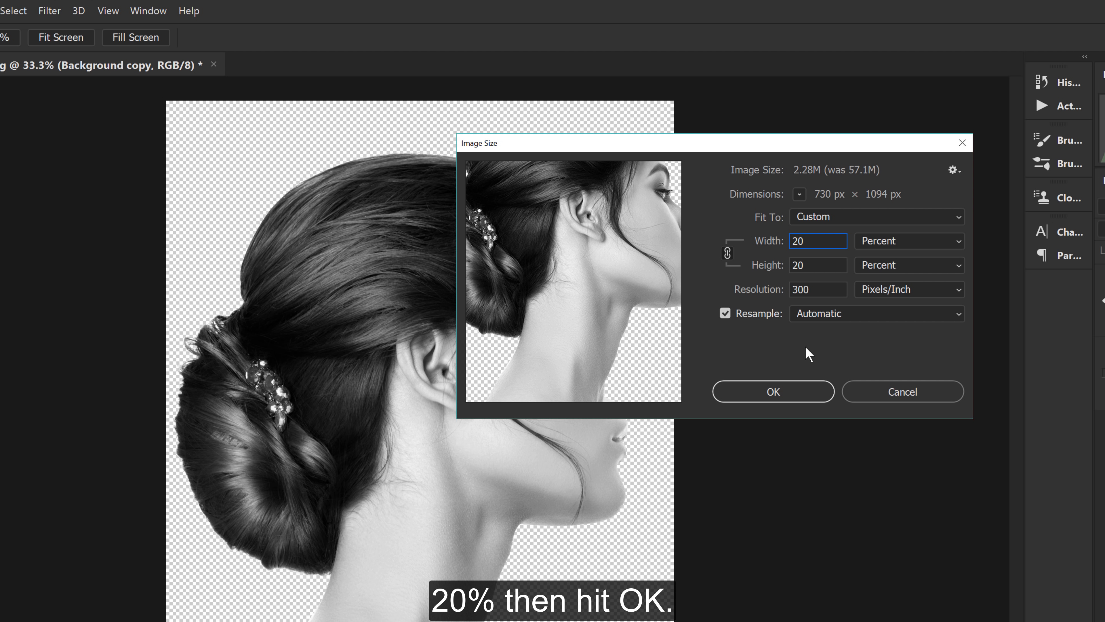
pyautogui.click(804, 391)
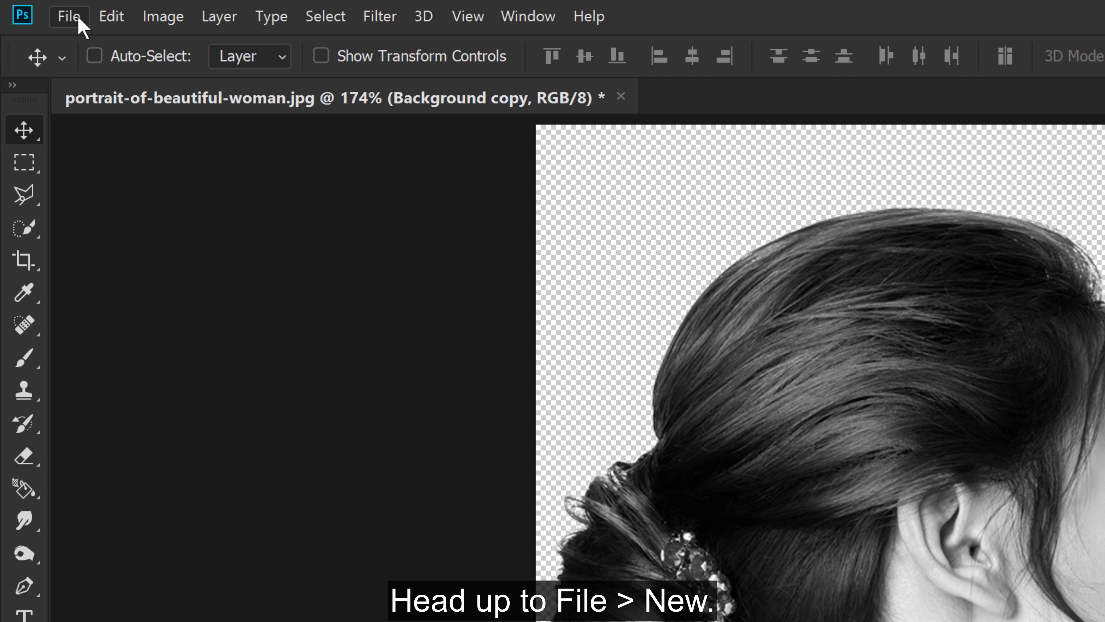
# Create a new document named GIF, 1280 by 720 pixels at 72 pixels/inch, with a white background
pyautogui.click(79, 19)
pyautogui.click(74, 40)
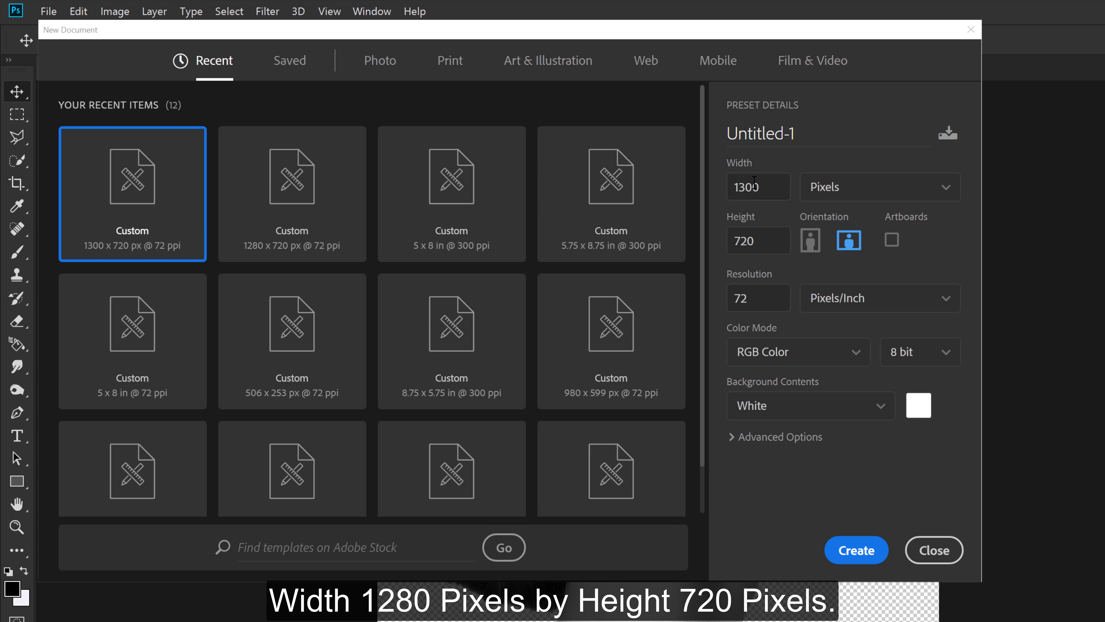
pyautogui.moveTo(770, 185); pyautogui.dragTo(725, 181)
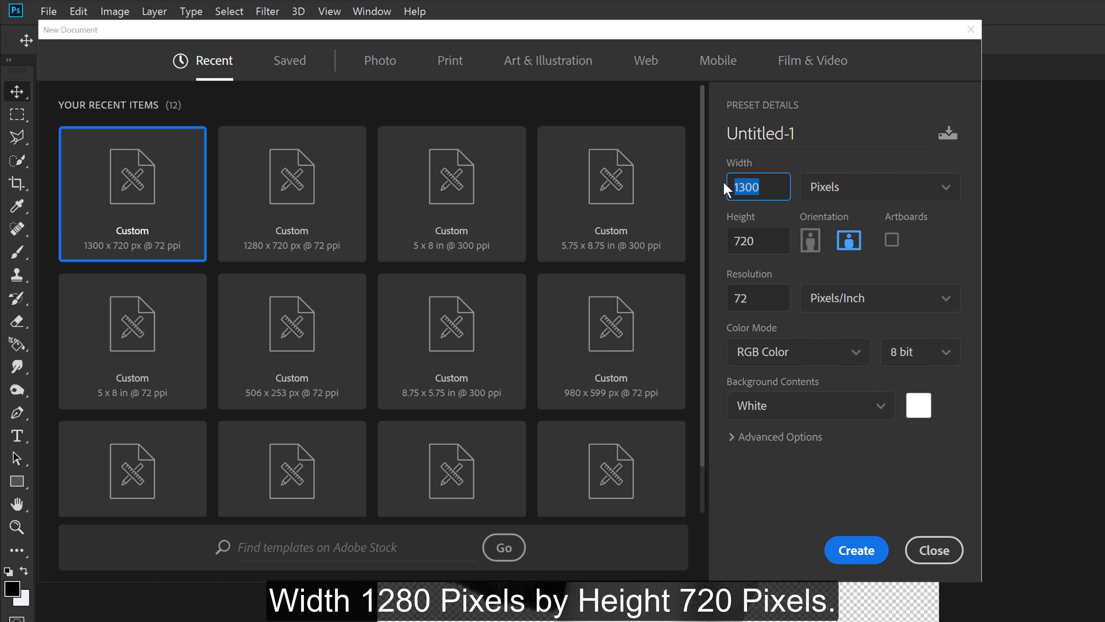
pyautogui.write('1280')
pyautogui.moveTo(767, 238); pyautogui.dragTo(722, 240)
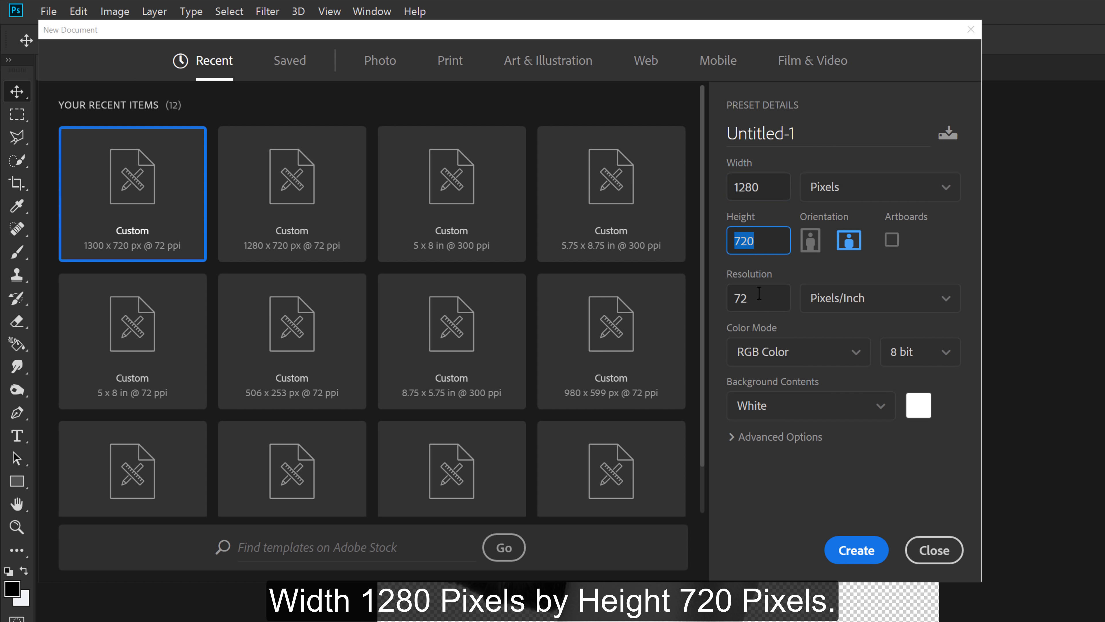
pyautogui.moveTo(799, 135); pyautogui.dragTo(717, 130)
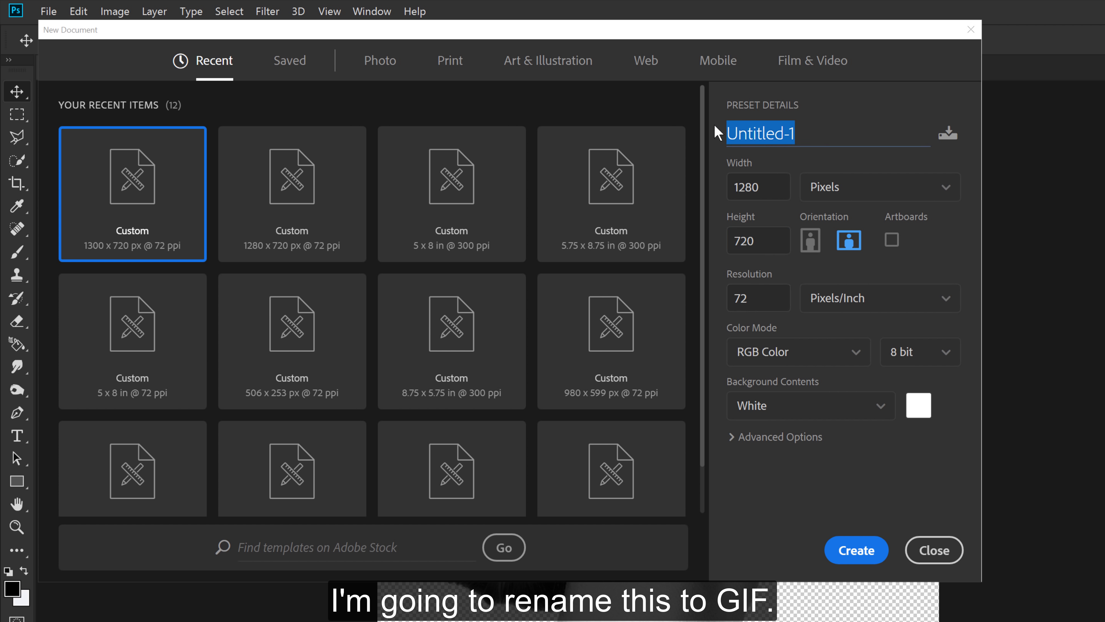
pyautogui.write('GIF')
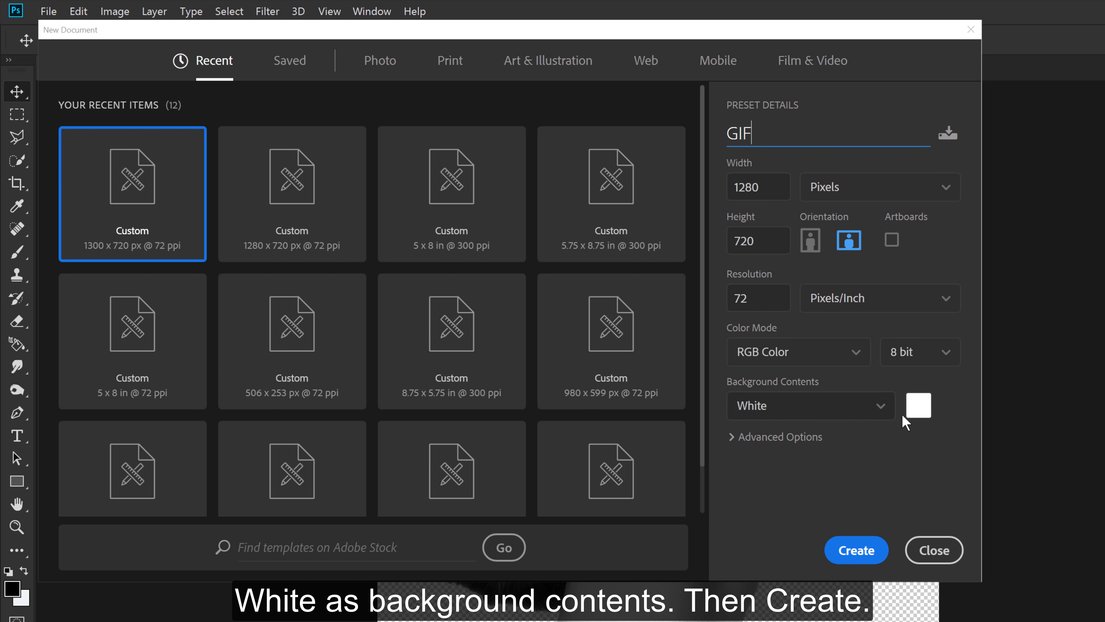
pyautogui.click(857, 549)
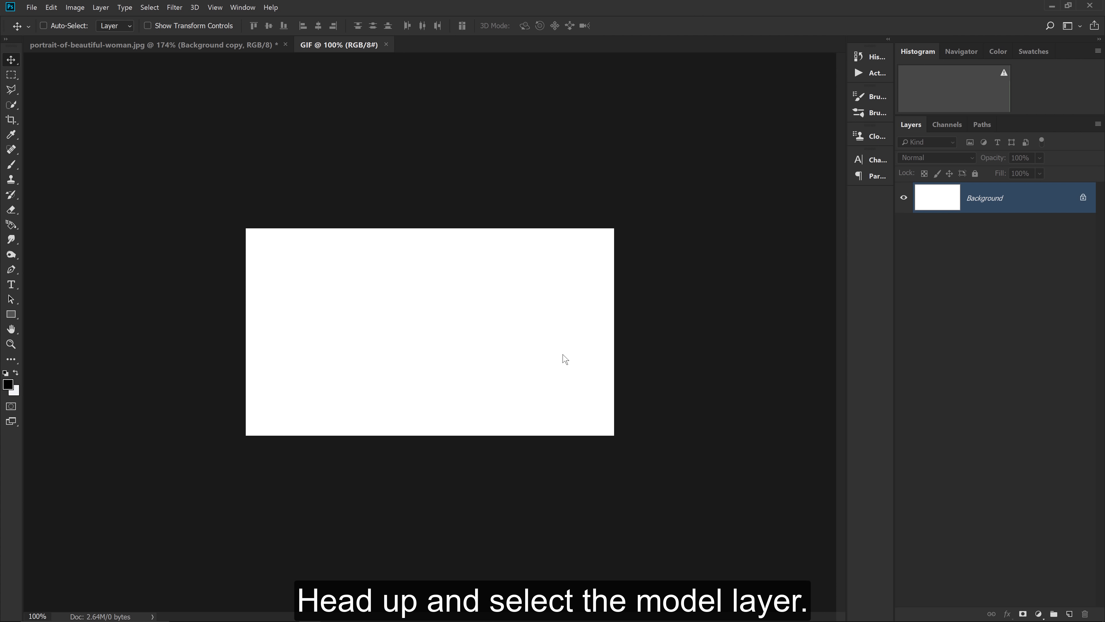
# Convert the portrait's black-and-white model layer to a smart object and move it into the GIF document
pyautogui.click(254, 45)
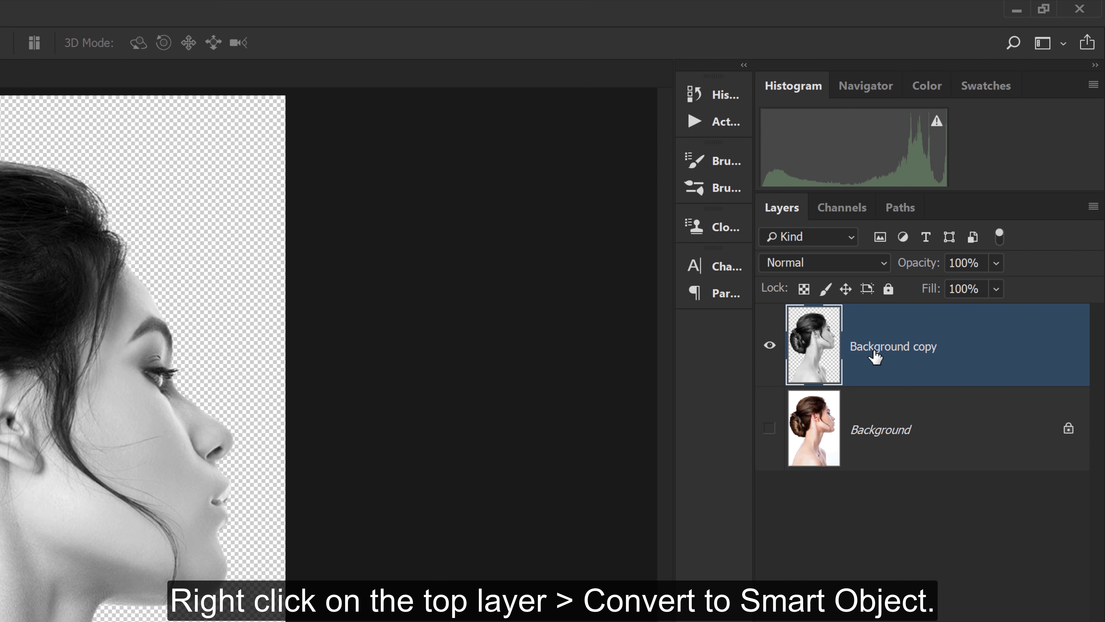
pyautogui.rightClick(969, 213)
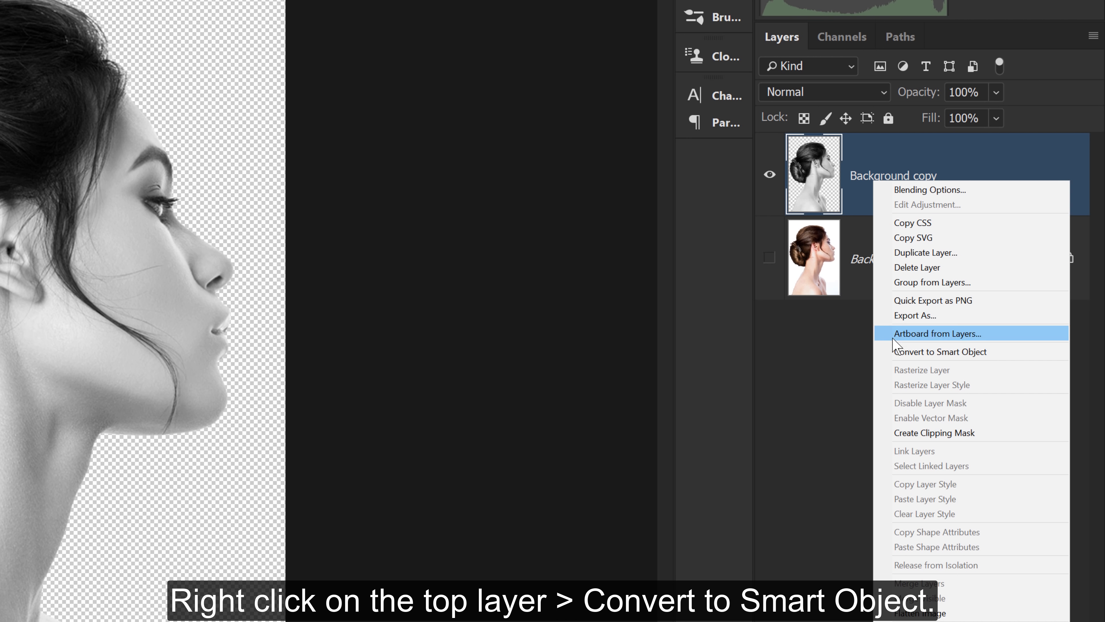
pyautogui.click(897, 352)
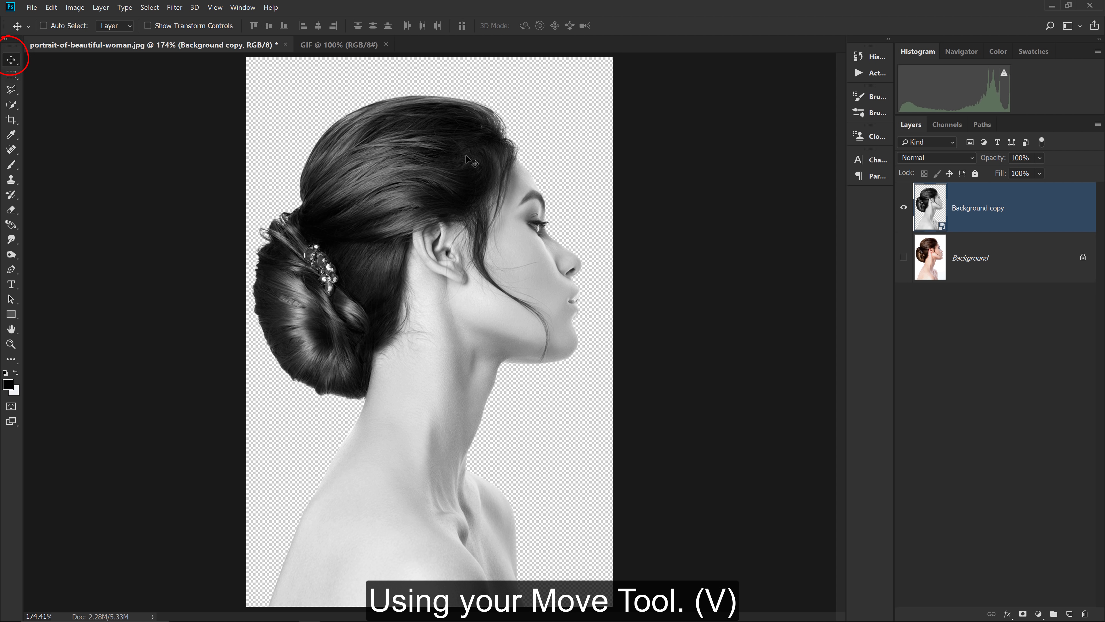
pyautogui.moveTo(432, 160); pyautogui.dragTo(445, 349)
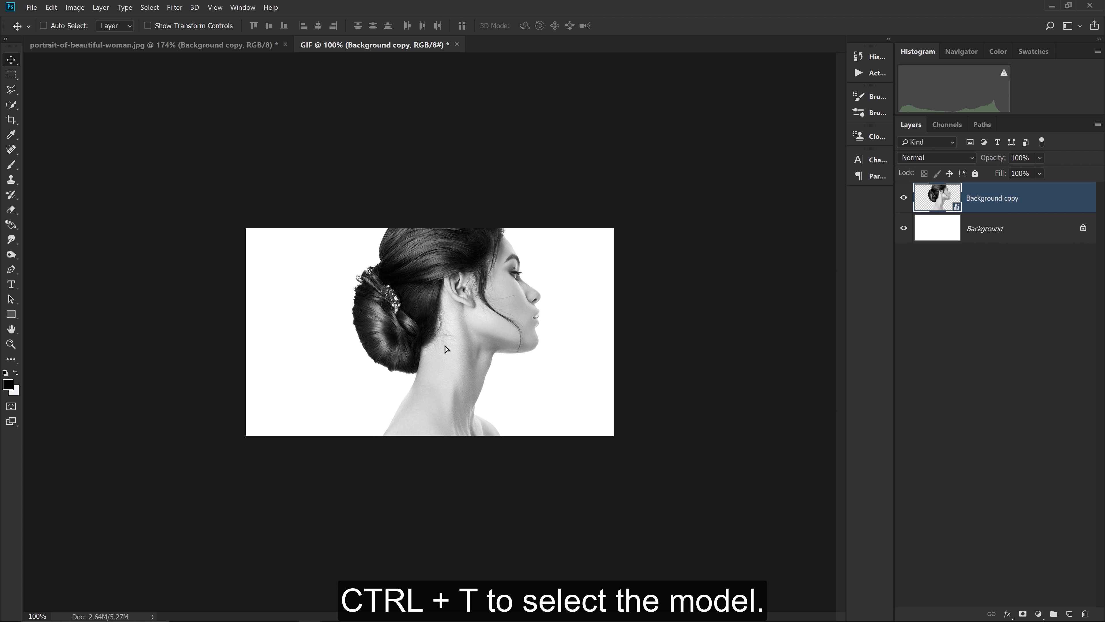
# Scale the model down proportionally to about 326% and place it at about X 753 px, Y 410 px
pyautogui.hotkey('ctrl', 't')
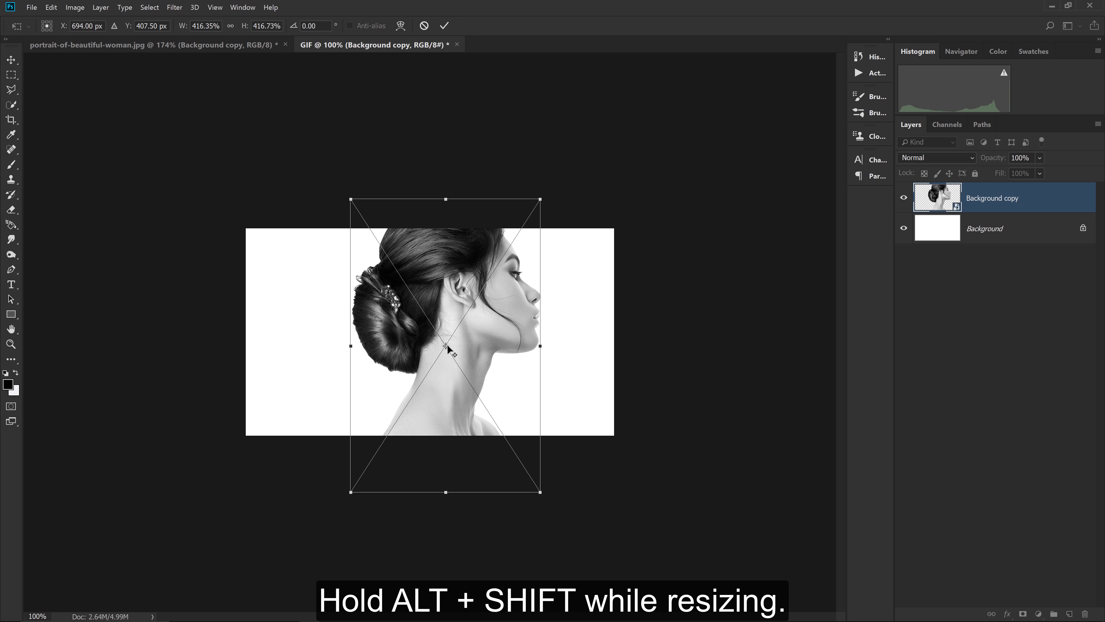
pyautogui.moveTo(541, 198); pyautogui.dragTo(532, 211)
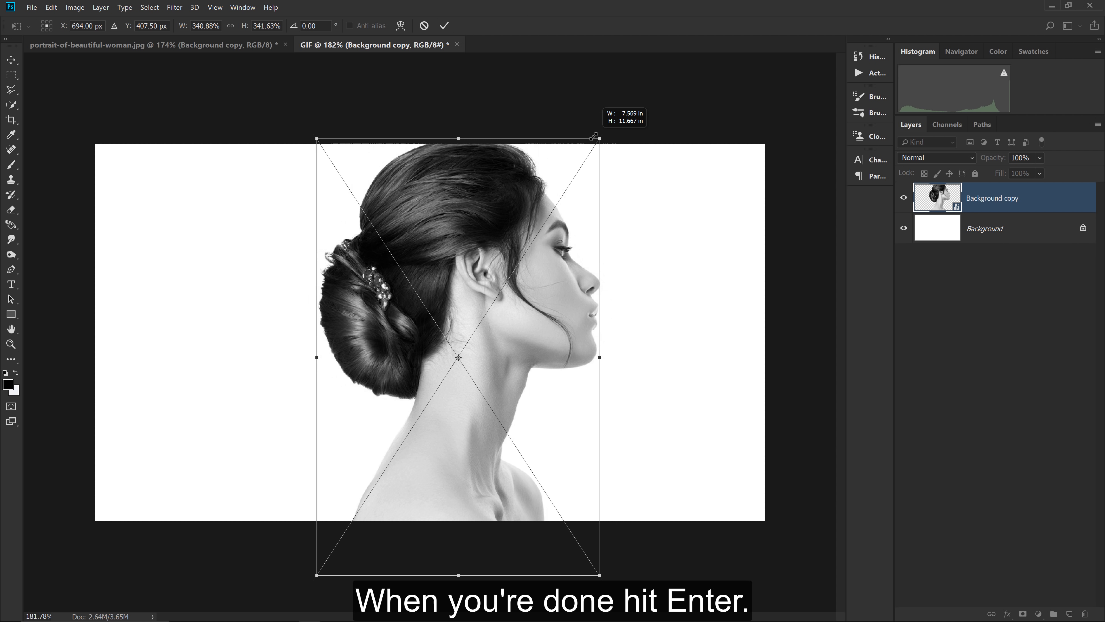
pyautogui.moveTo(514, 226); pyautogui.dragTo(544, 227)
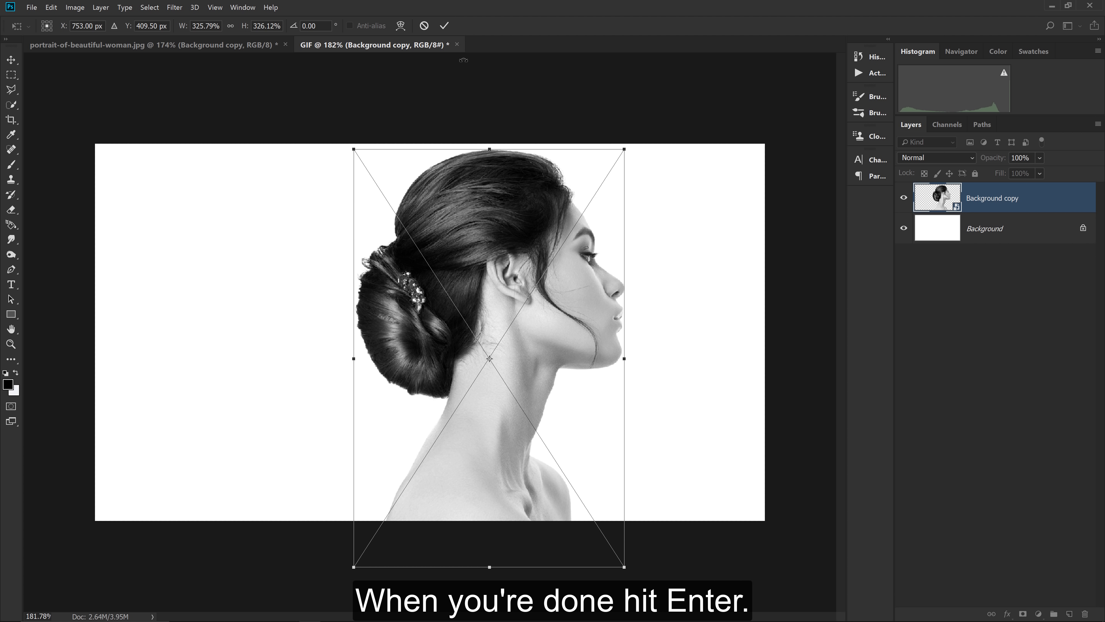
pyautogui.click(444, 25)
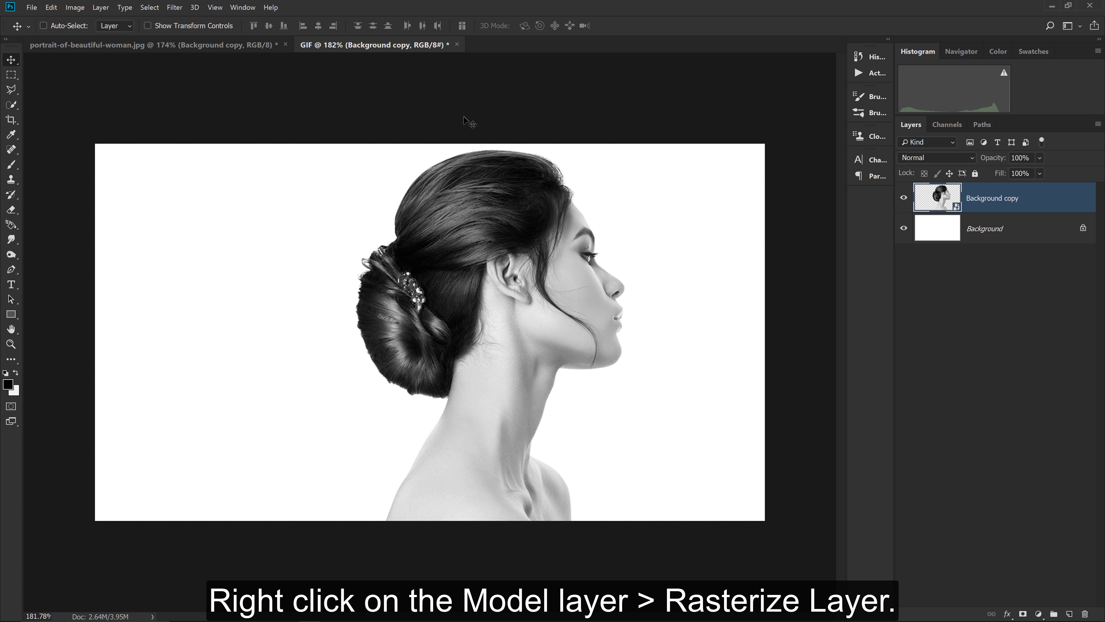
# Rasterize the model layer in the GIF document
pyautogui.rightClick(967, 197)
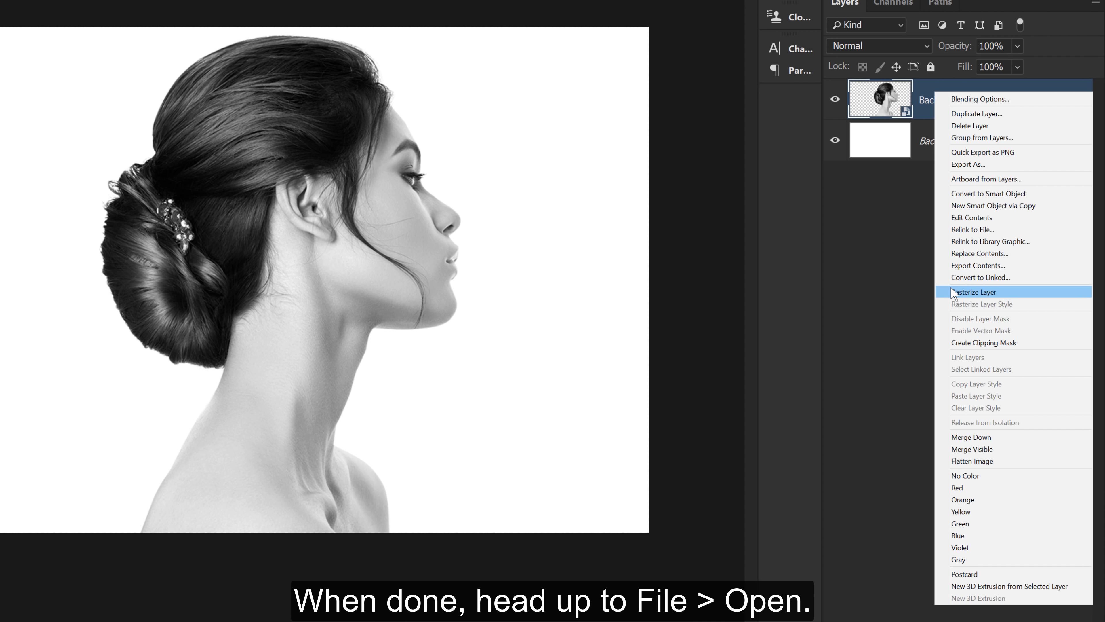
pyautogui.click(966, 291)
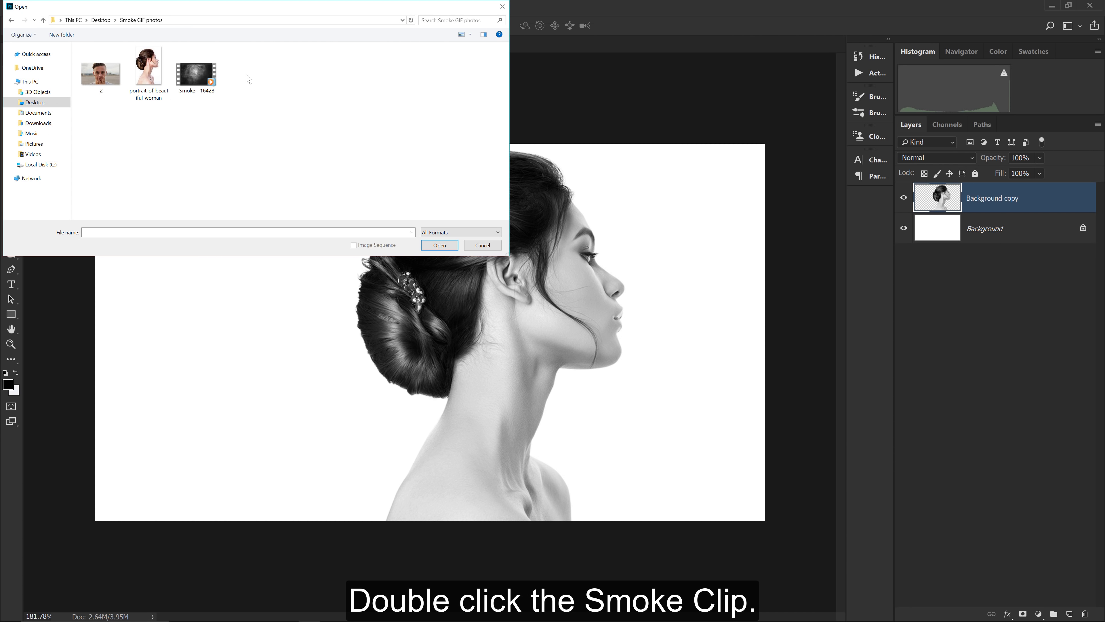
# Open the clip Smoke - 16428 from the Smoke GIF photos folder and ungroup its Video Group 1
pyautogui.doubleClick(209, 75)
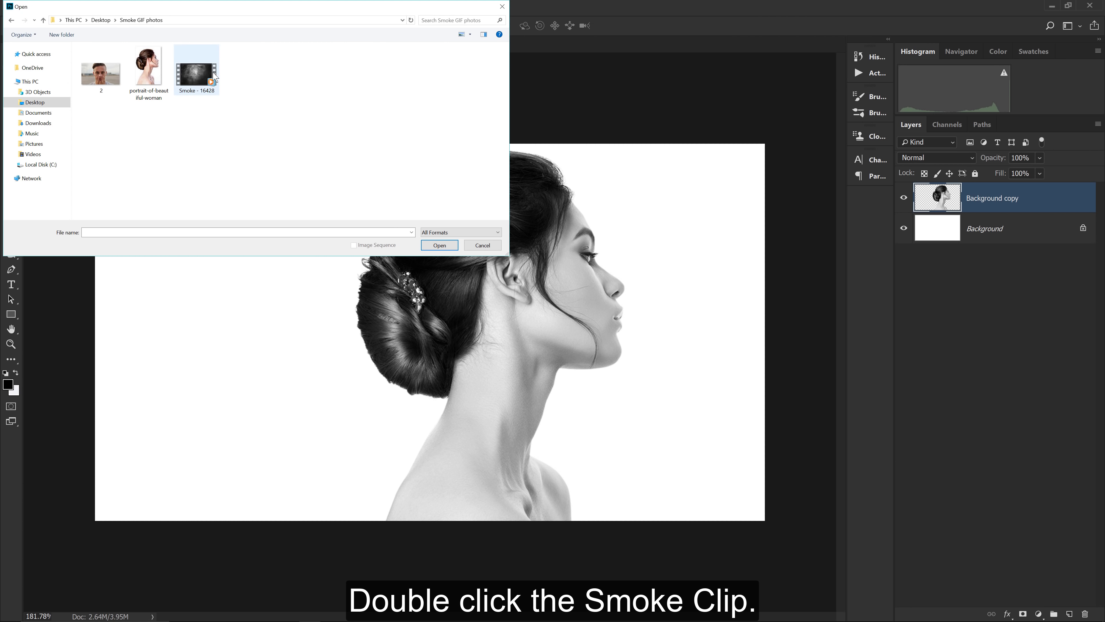
pyautogui.press('z')
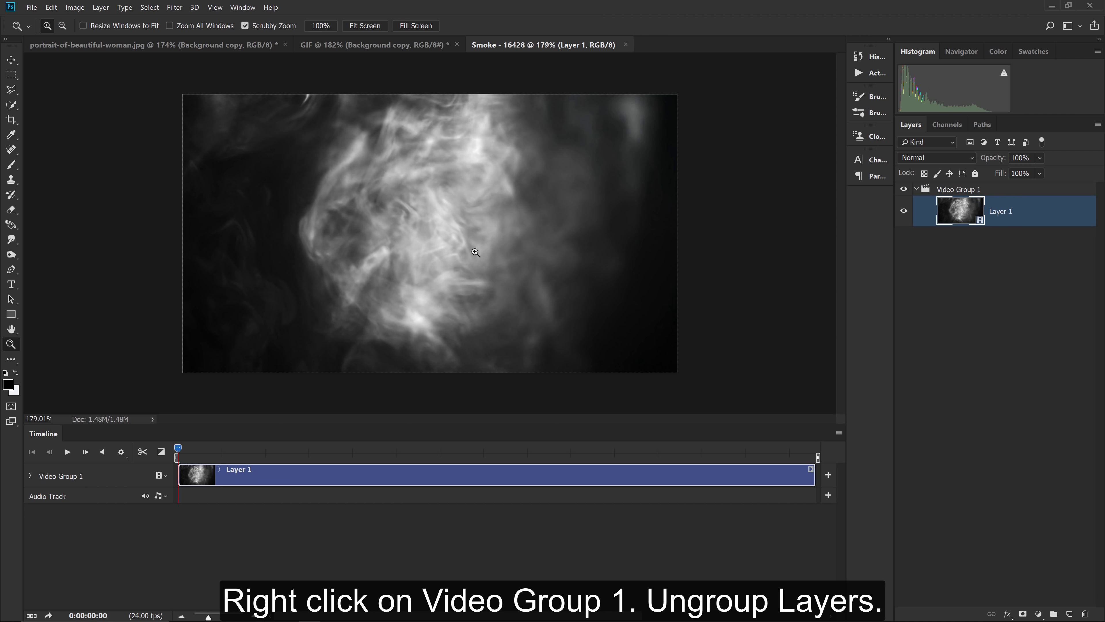
pyautogui.rightClick(949, 195)
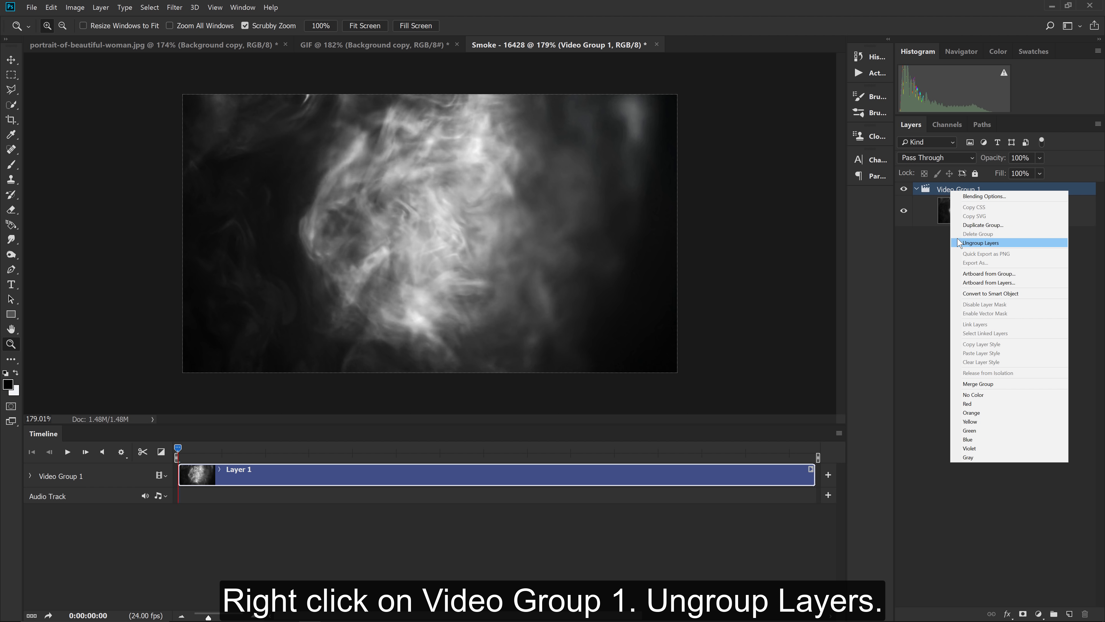
pyautogui.click(980, 243)
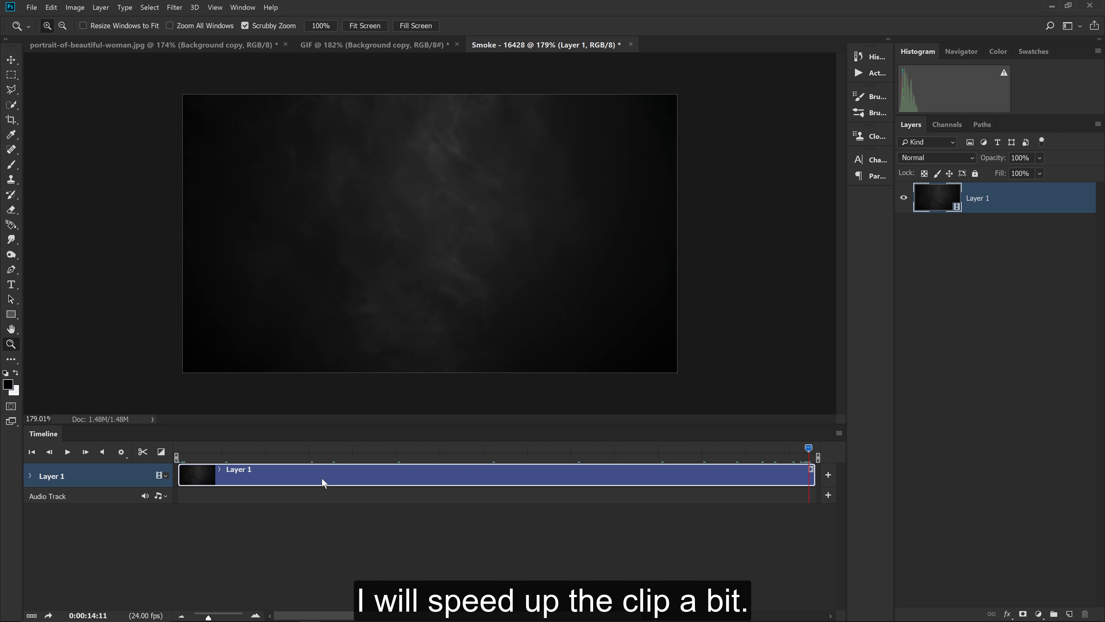
# Set the playback speed of the Layer 1 smoke clip to 400%
pyautogui.rightClick(321, 477)
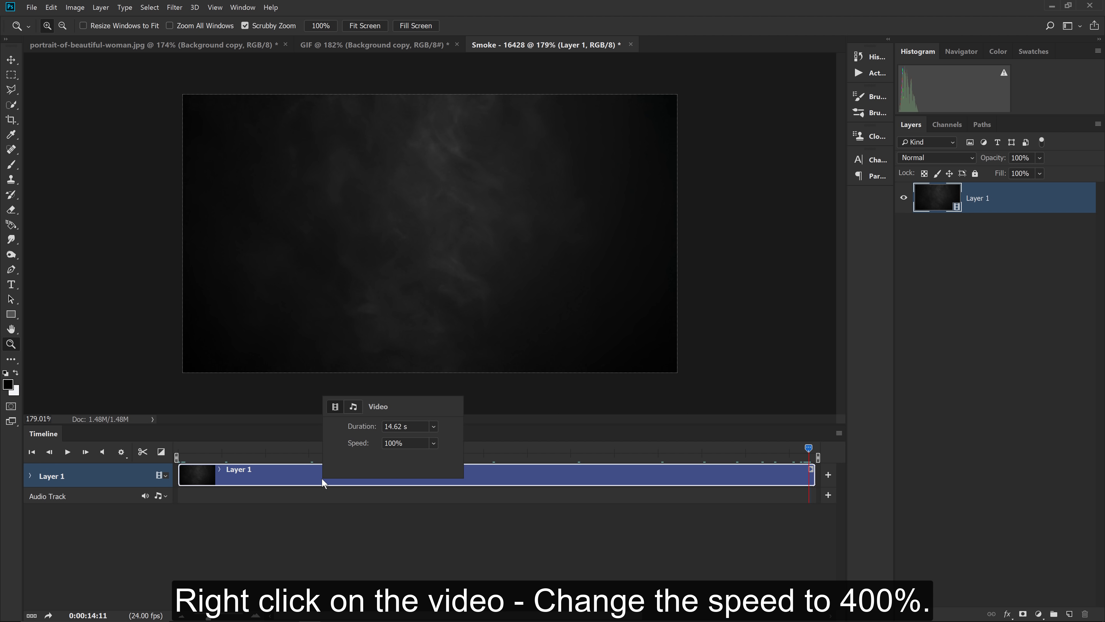
pyautogui.doubleClick(392, 443)
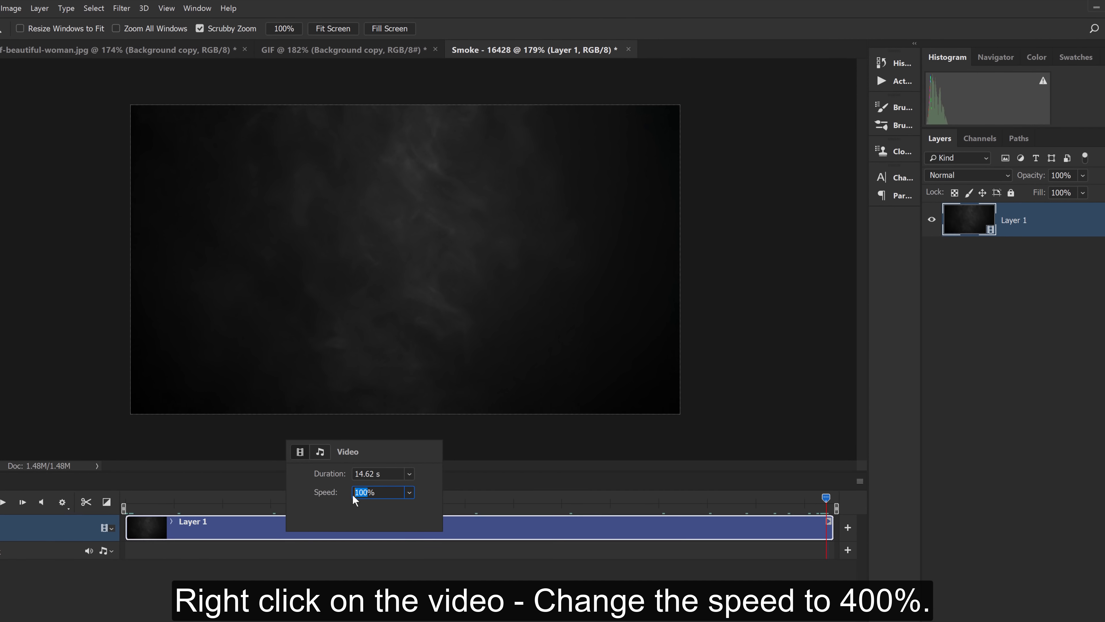
pyautogui.write('400')
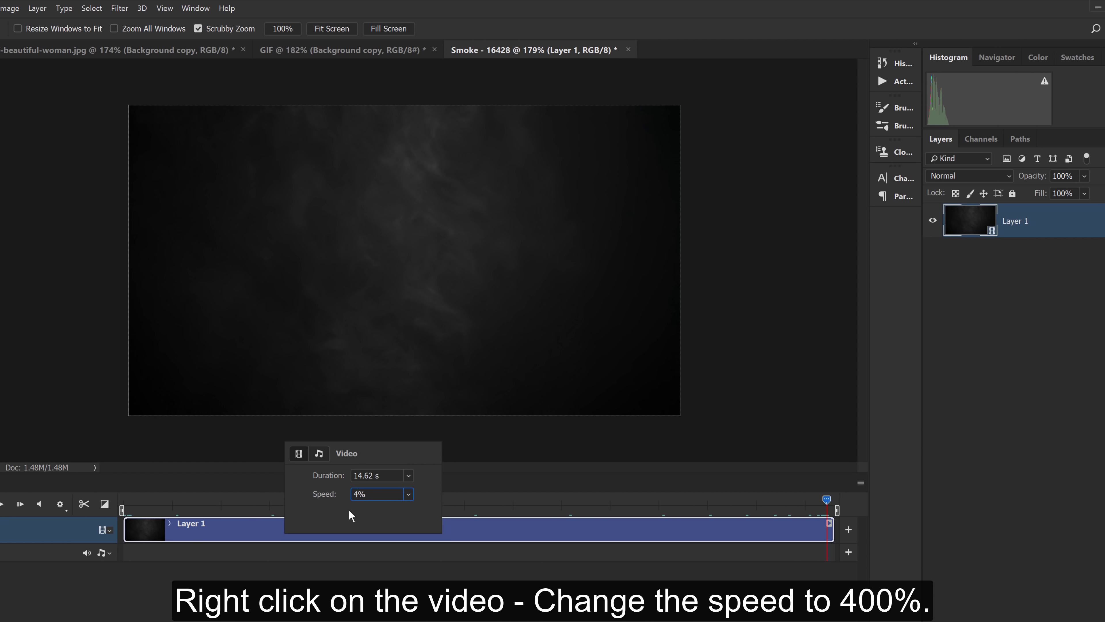
pyautogui.press('Return')
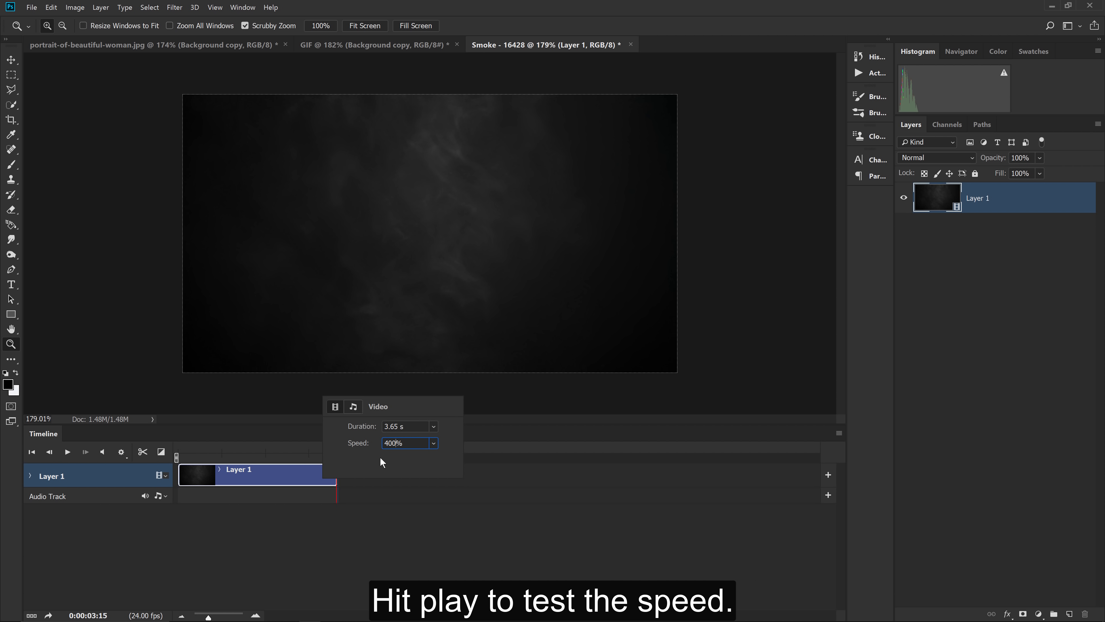
# Play the sped-up smoke clip from the start of the timeline to test its speed
pyautogui.moveTo(319, 450); pyautogui.dragTo(144, 443)
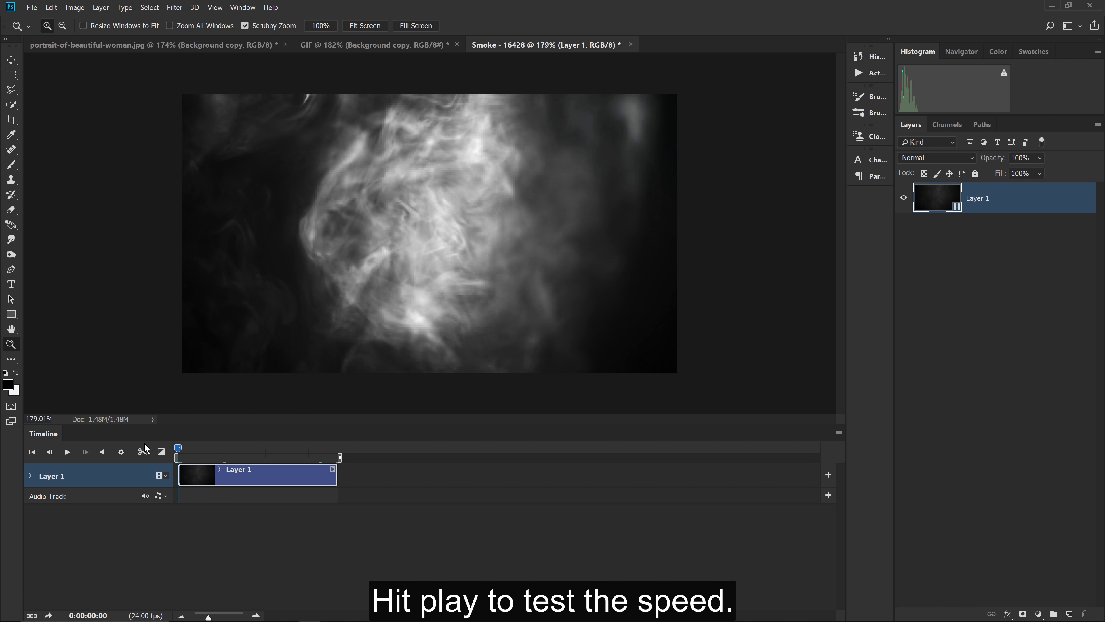
pyautogui.click(68, 452)
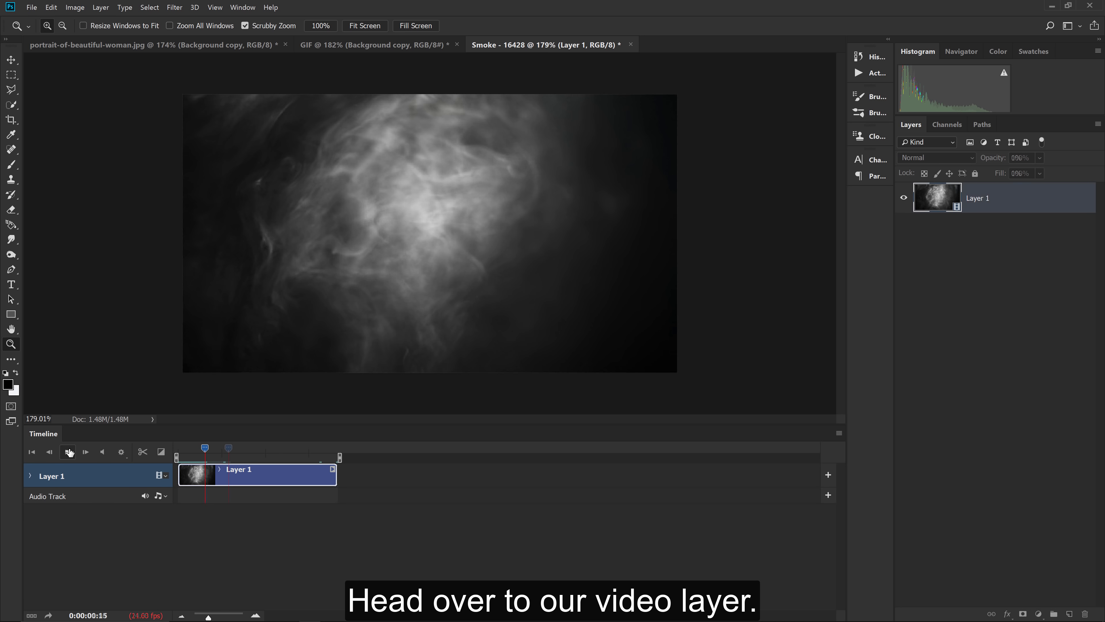
pyautogui.click(70, 452)
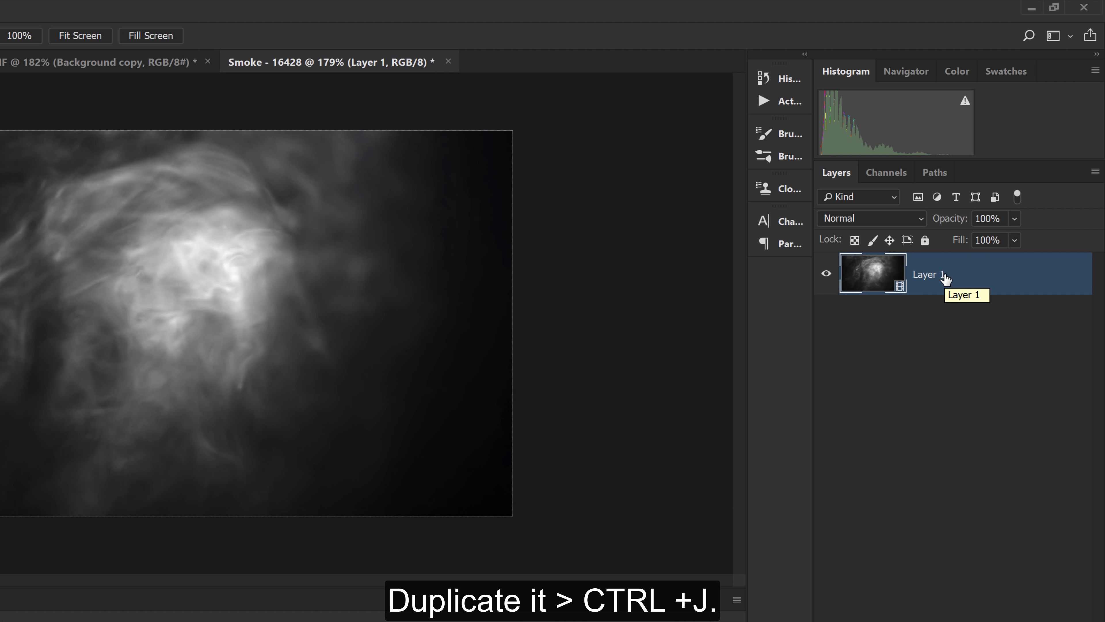
# Duplicate the smoke clip layer, aligned to the timeline start, and split the copy near its center at 0:00:01:22
pyautogui.hotkey('ctrl', 'j')
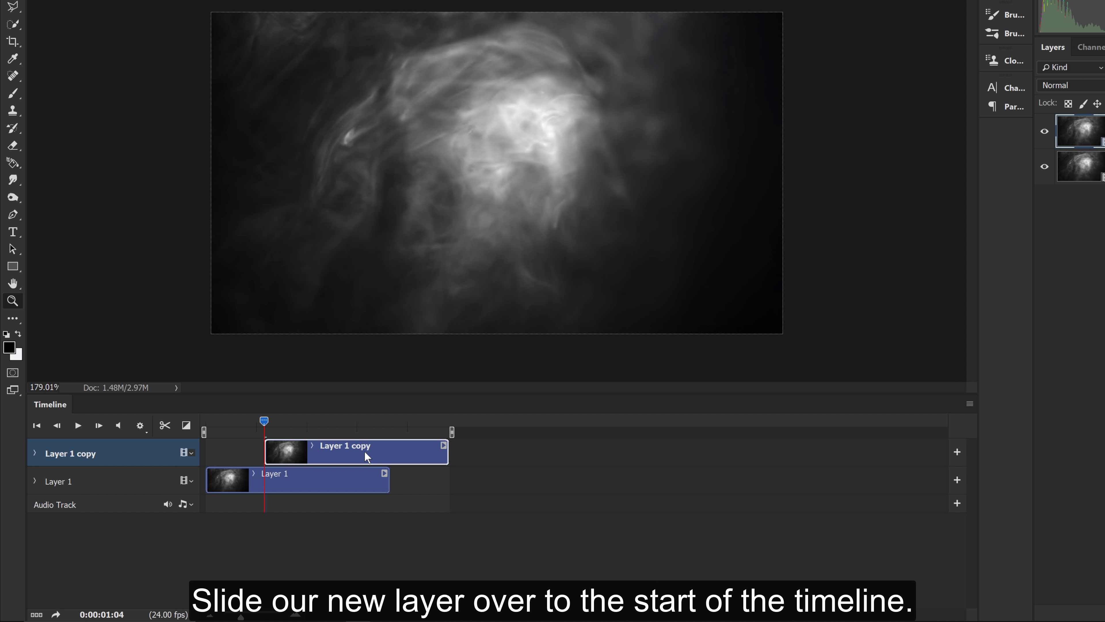
pyautogui.moveTo(364, 451); pyautogui.dragTo(291, 457)
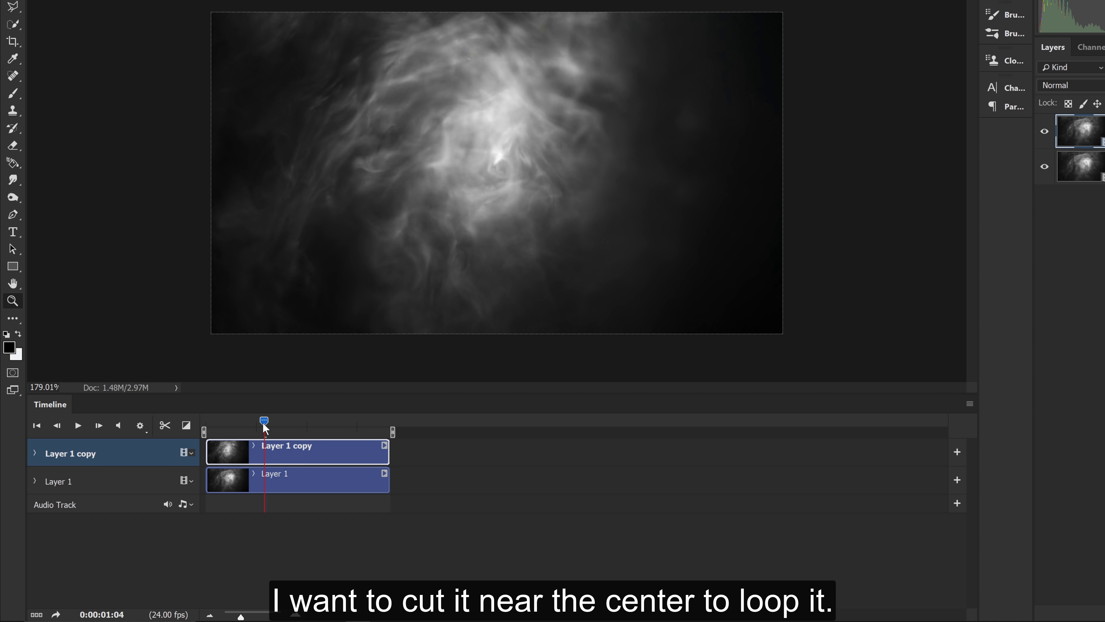
pyautogui.moveTo(264, 420); pyautogui.dragTo(302, 421)
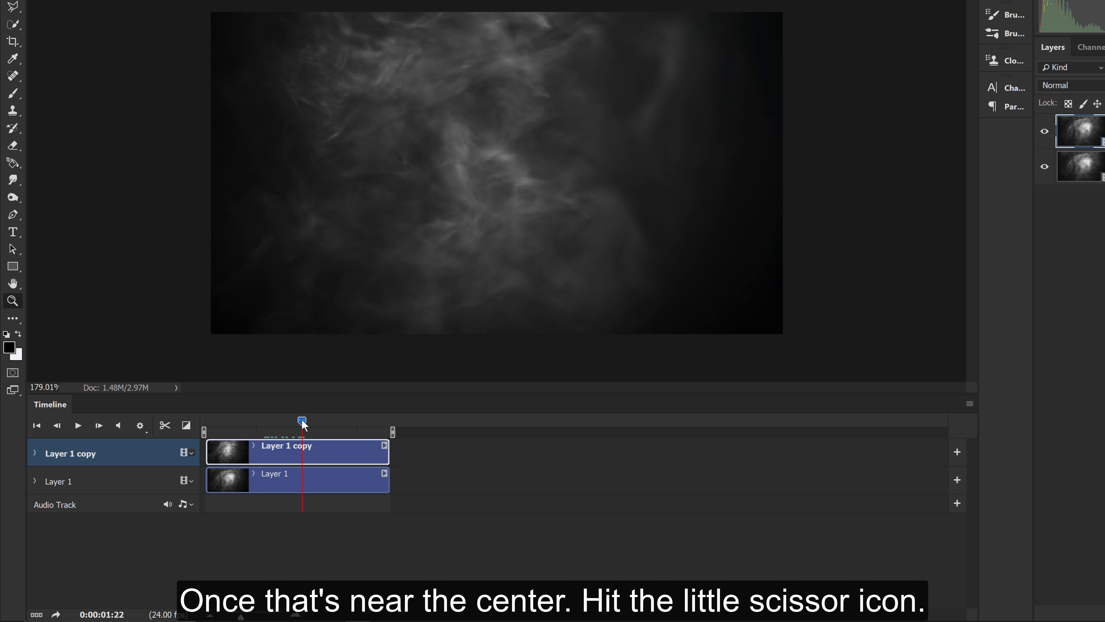
pyautogui.click(171, 425)
# Swap the two pieces of the split copy, end piece first and front piece at the clip's end, and trim each to about 1:00
pyautogui.click(332, 448)
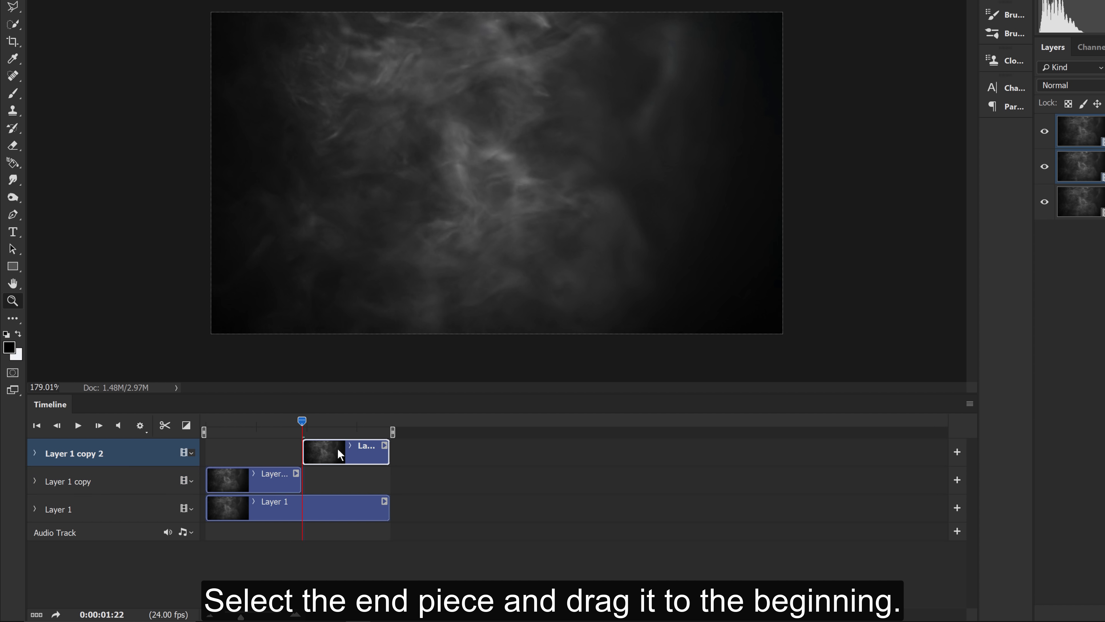
pyautogui.moveTo(310, 452); pyautogui.dragTo(348, 484)
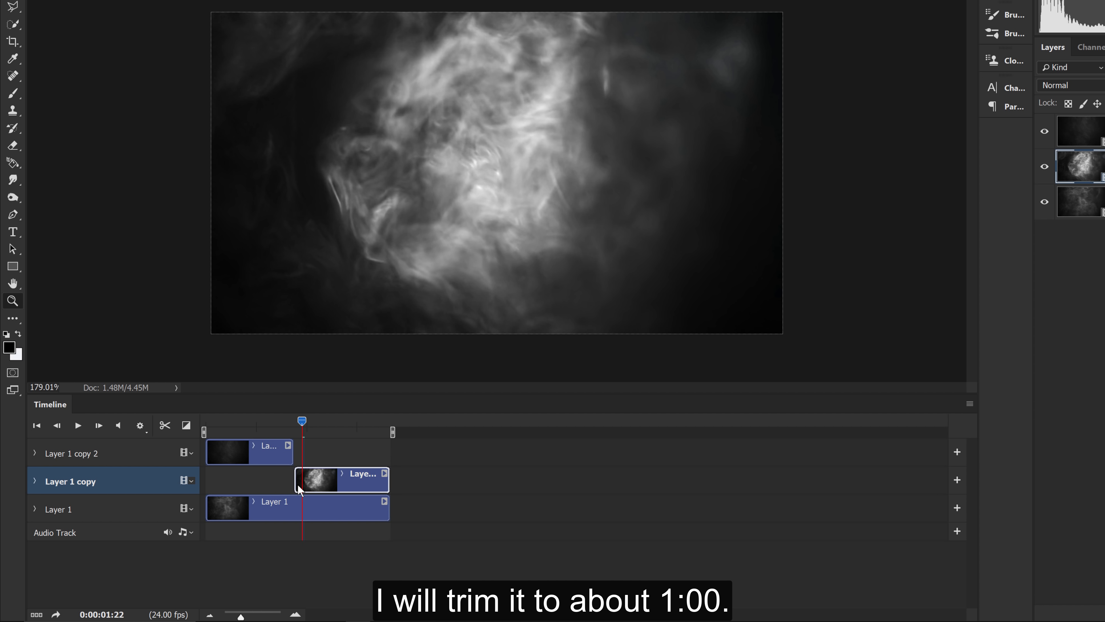
pyautogui.moveTo(297, 483); pyautogui.dragTo(343, 487)
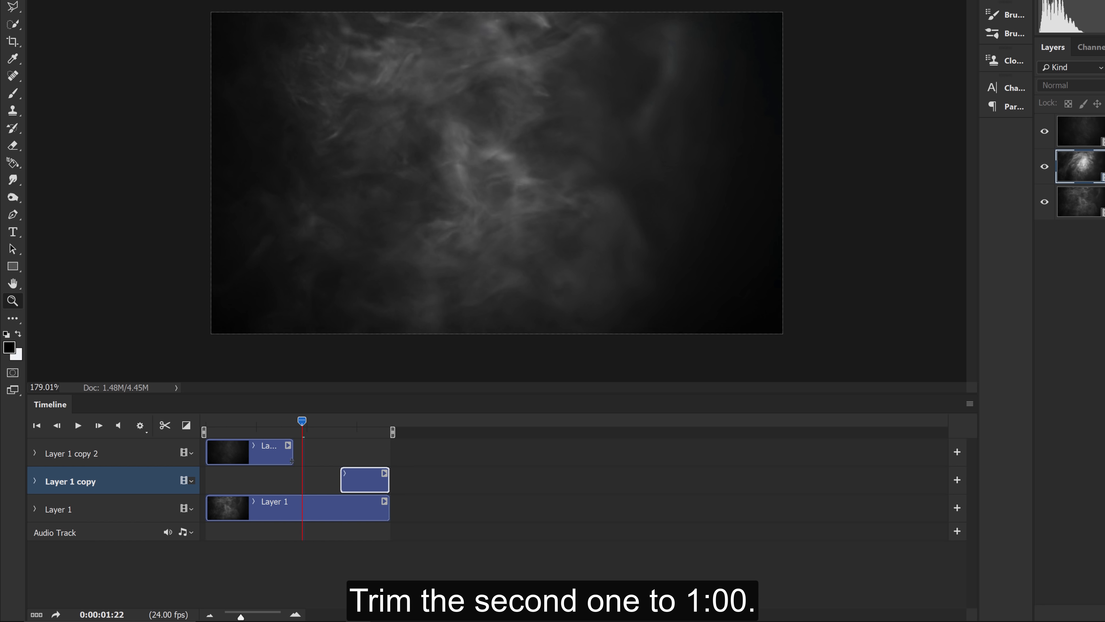
pyautogui.moveTo(291, 460); pyautogui.dragTo(254, 457)
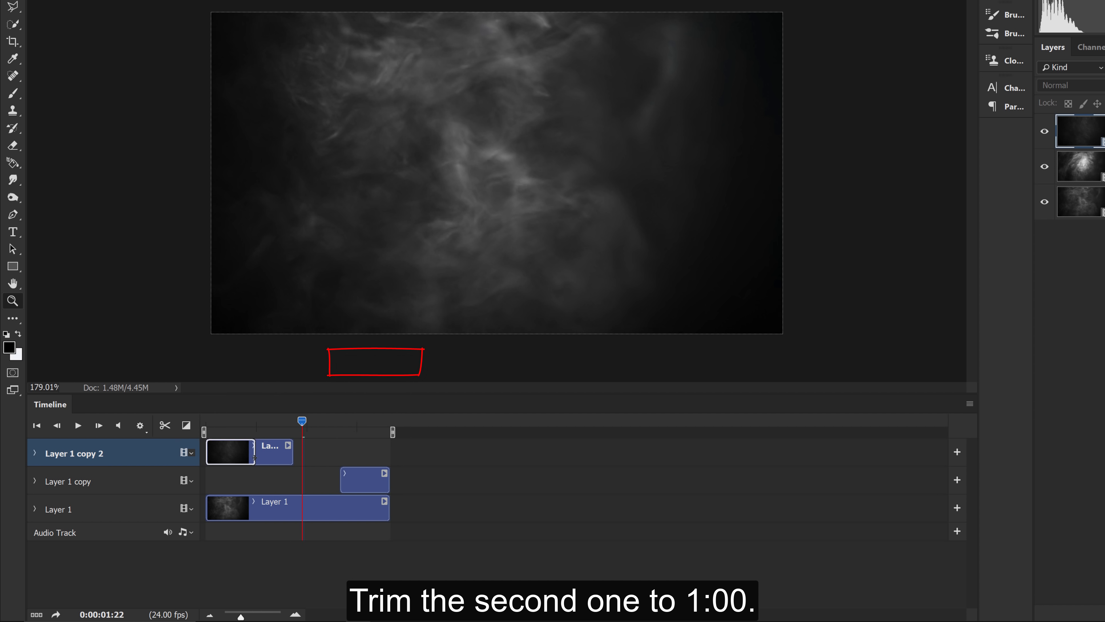
# Apply a Fade transition to the end of Layer 1 copy 2 and the start of Layer 1 copy, and play back the loop
pyautogui.click(187, 426)
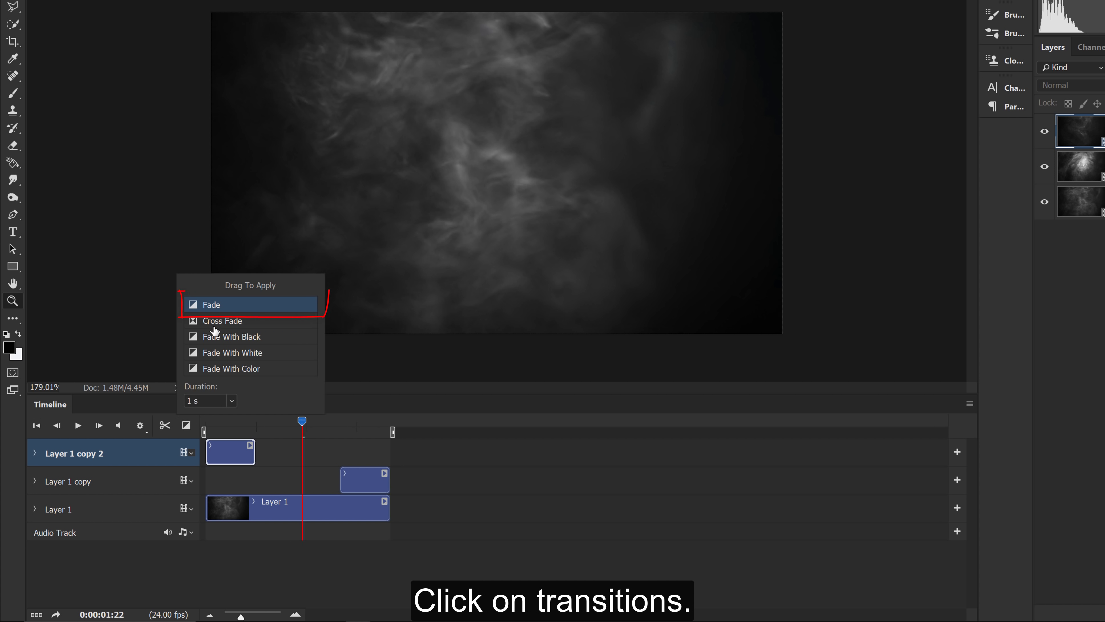
pyautogui.moveTo(216, 307); pyautogui.dragTo(248, 451)
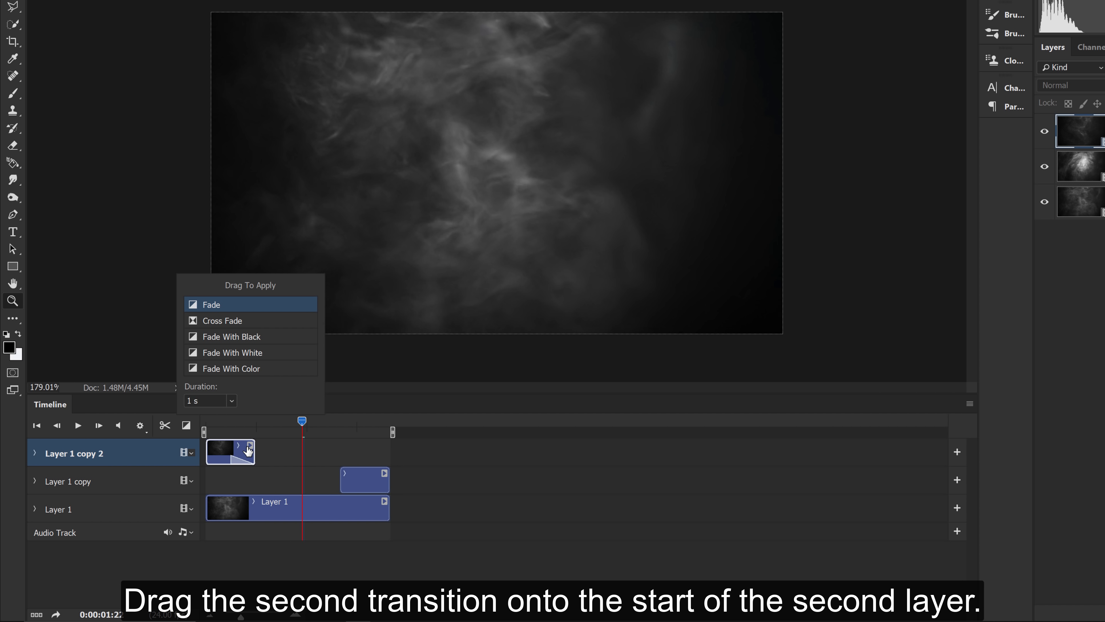
pyautogui.moveTo(247, 307)
pyautogui.mouseDown()
pyautogui.moveTo(337, 406)
pyautogui.moveTo(346, 477)
pyautogui.mouseUp()
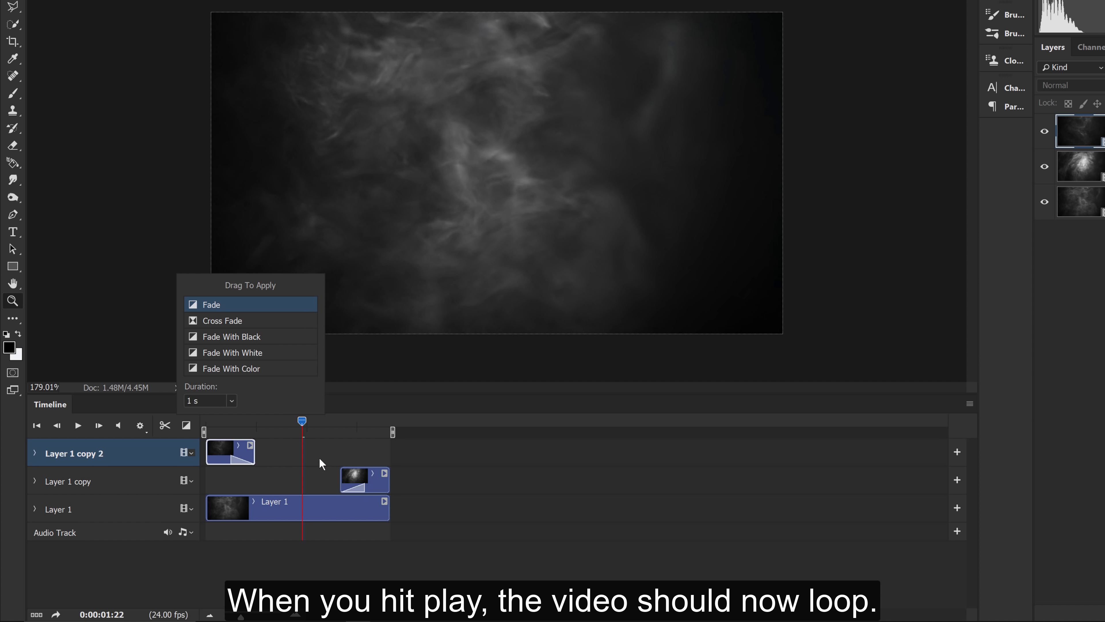
pyautogui.click(301, 425)
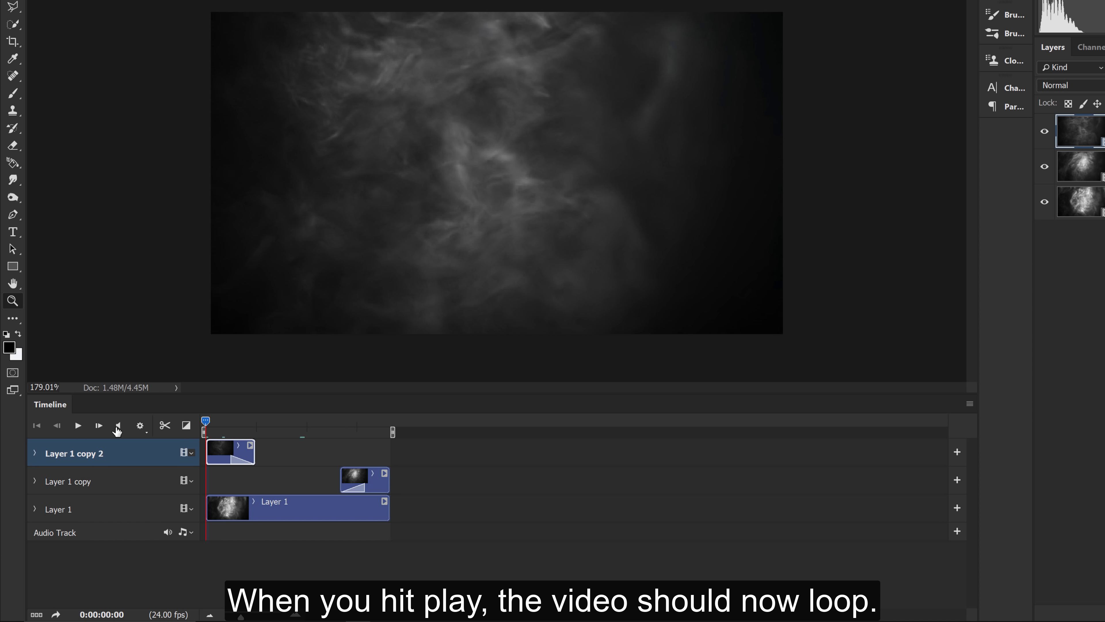
pyautogui.click(78, 425)
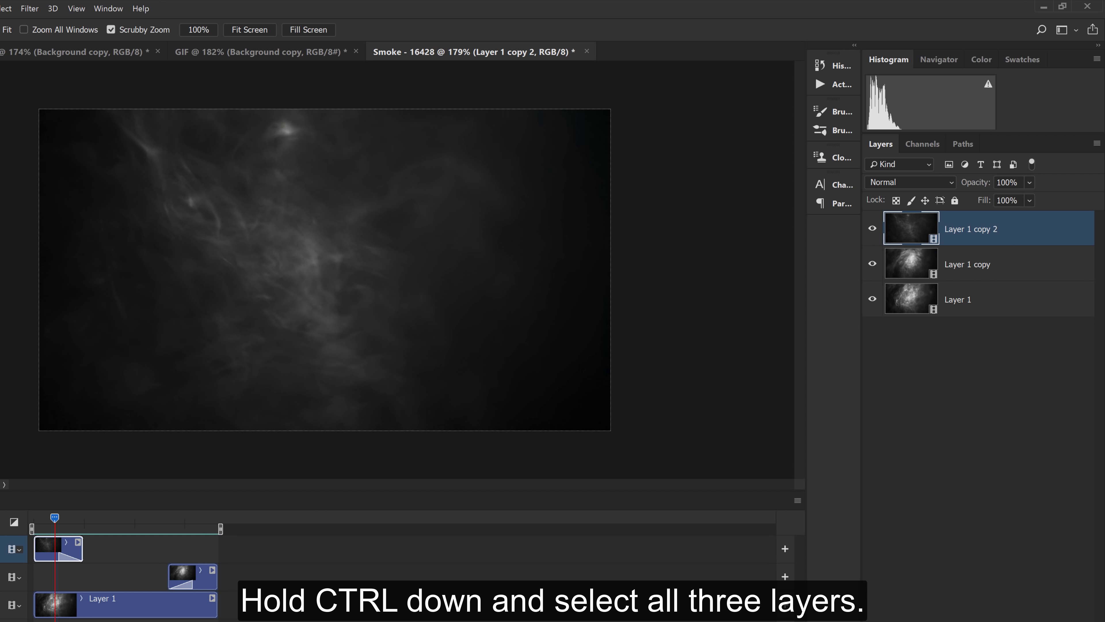
# Convert all three smoke clip layers into one smart object and rename it Smoke
pyautogui.keyDown('ctrl'); pyautogui.click(973, 264); pyautogui.keyUp('ctrl')
pyautogui.keyDown('ctrl'); pyautogui.click(978, 300); pyautogui.keyUp('ctrl')
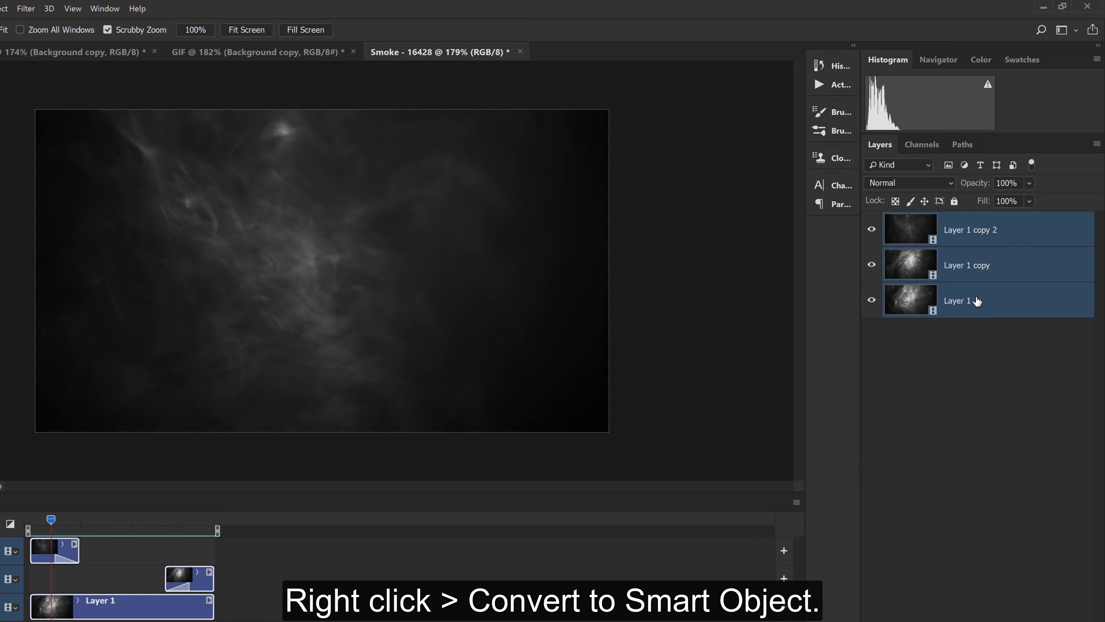
pyautogui.rightClick(970, 298)
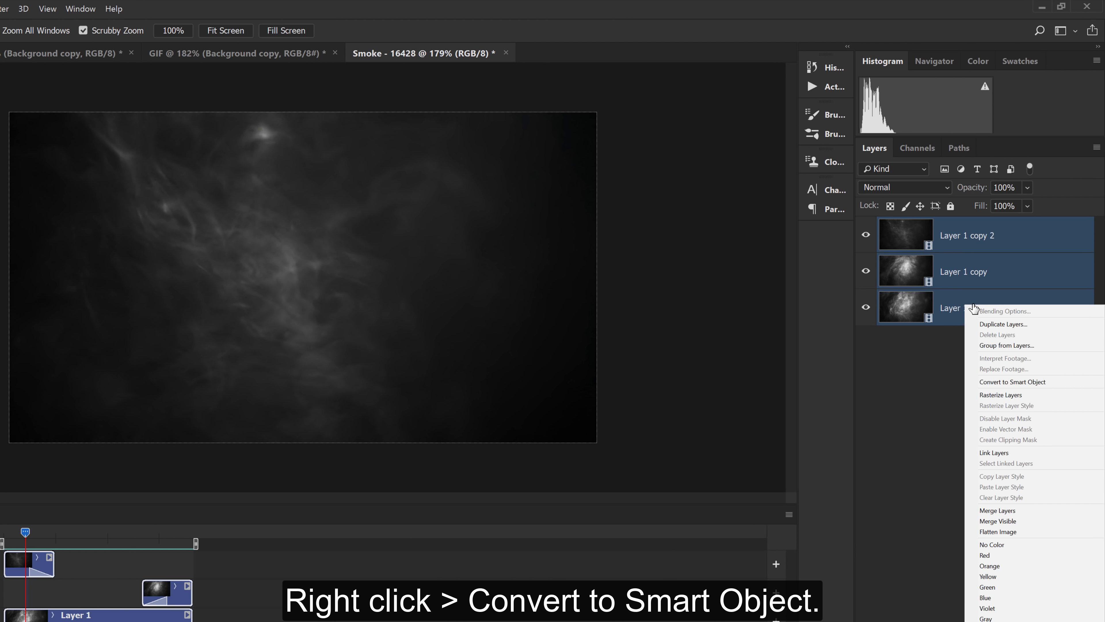
pyautogui.click(970, 382)
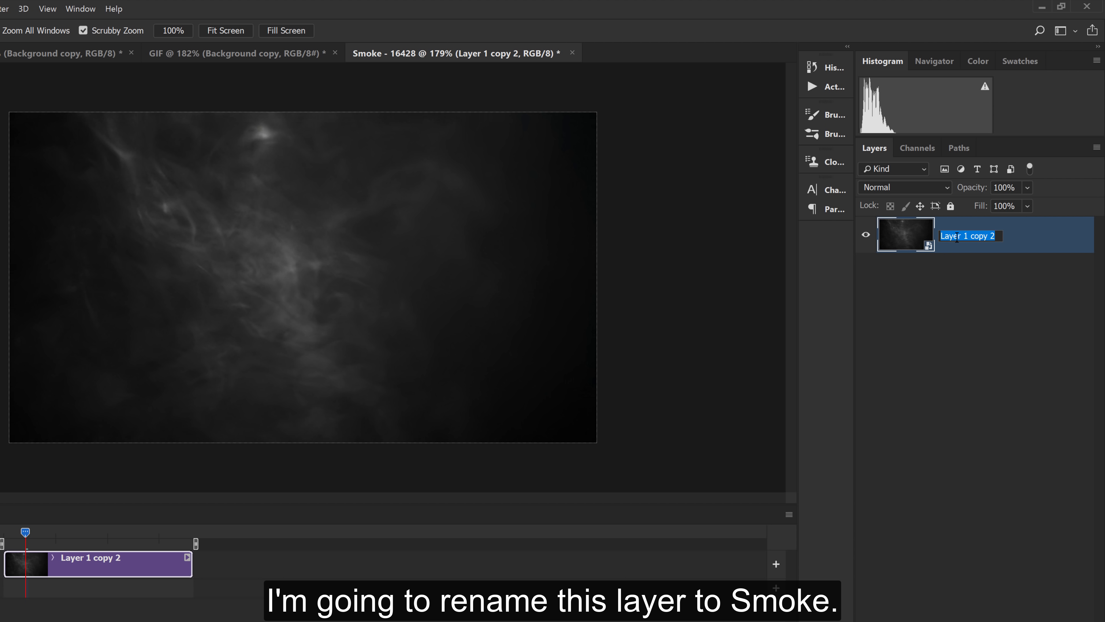
pyautogui.click(957, 237)
pyautogui.write('Smoke')
pyautogui.press('Return')
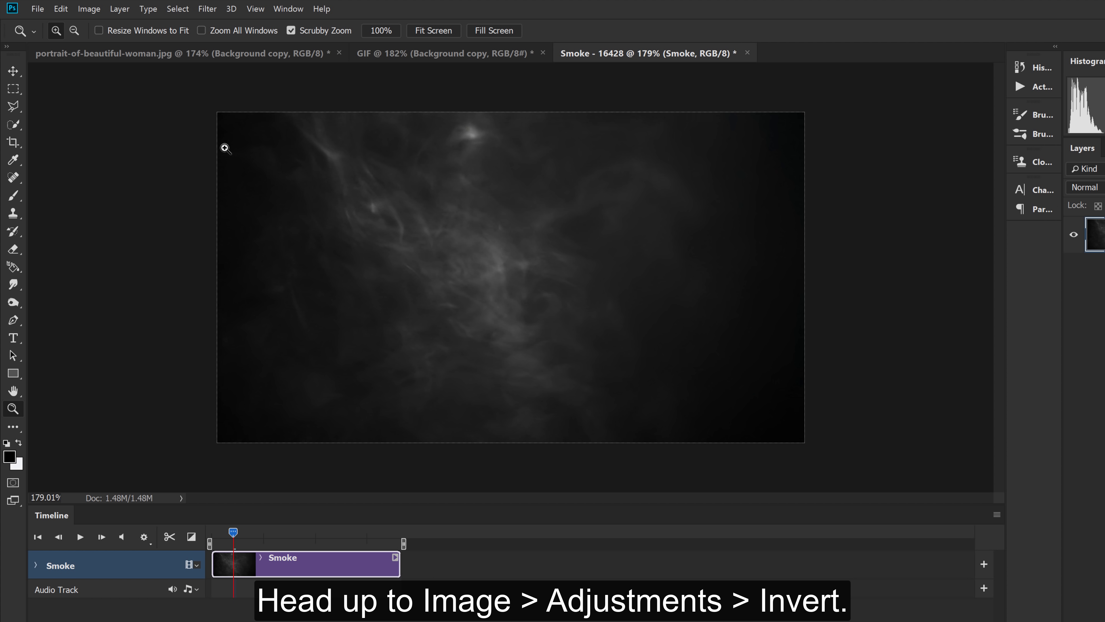
# Invert the colors of the Smoke layer
pyautogui.click(90, 9)
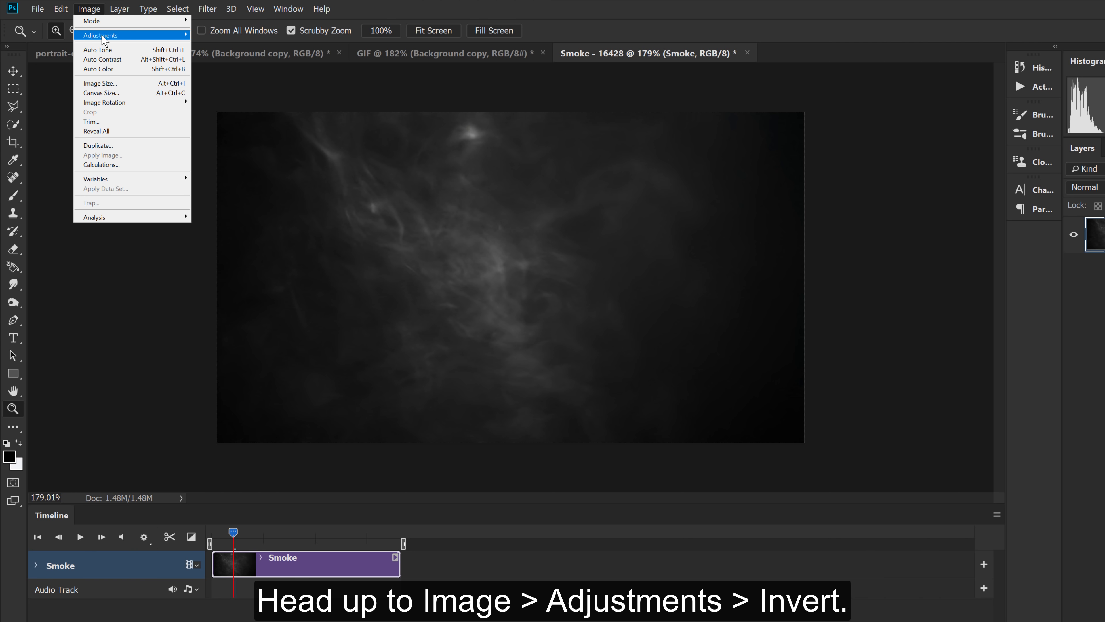
pyautogui.moveTo(109, 35)
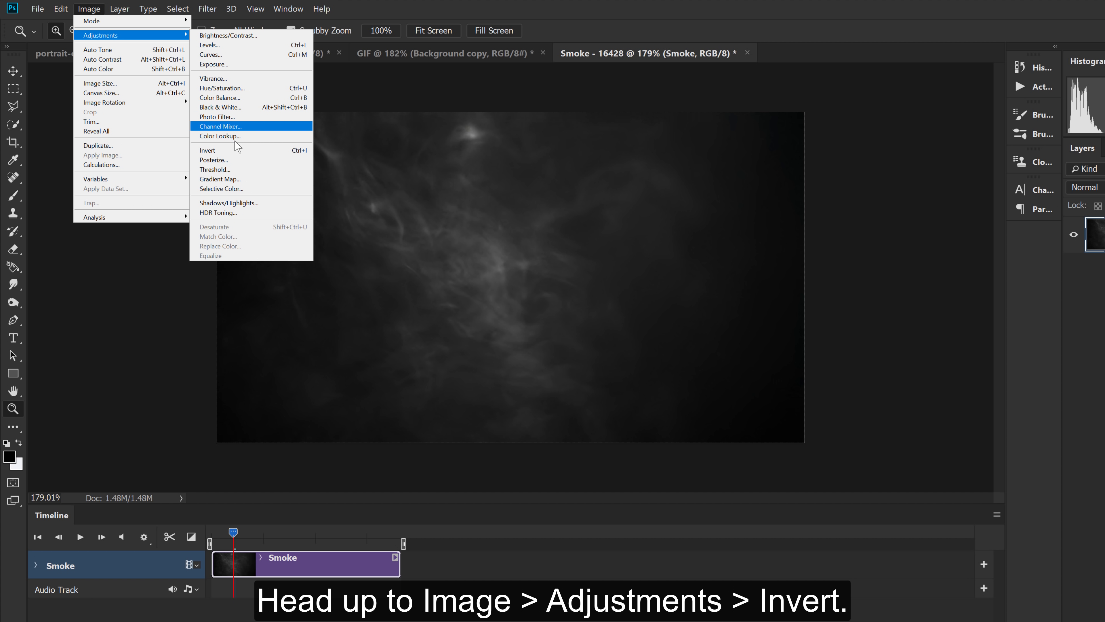
pyautogui.click(241, 151)
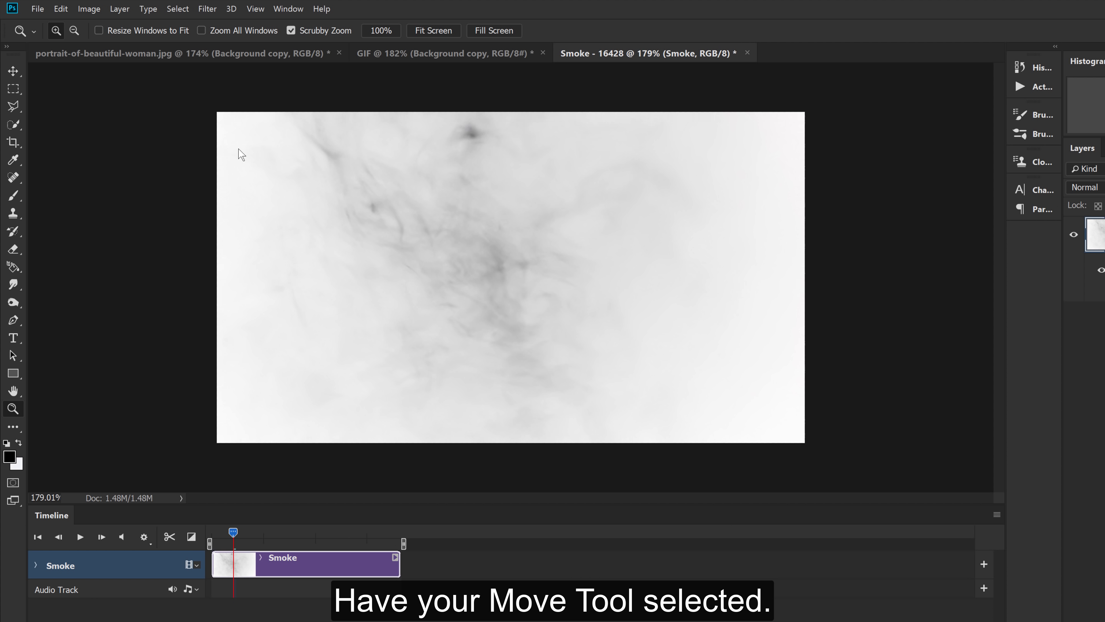
# Bring the Smoke layer into the GIF document with the Move tool and place it below the model layer
pyautogui.click(18, 73)
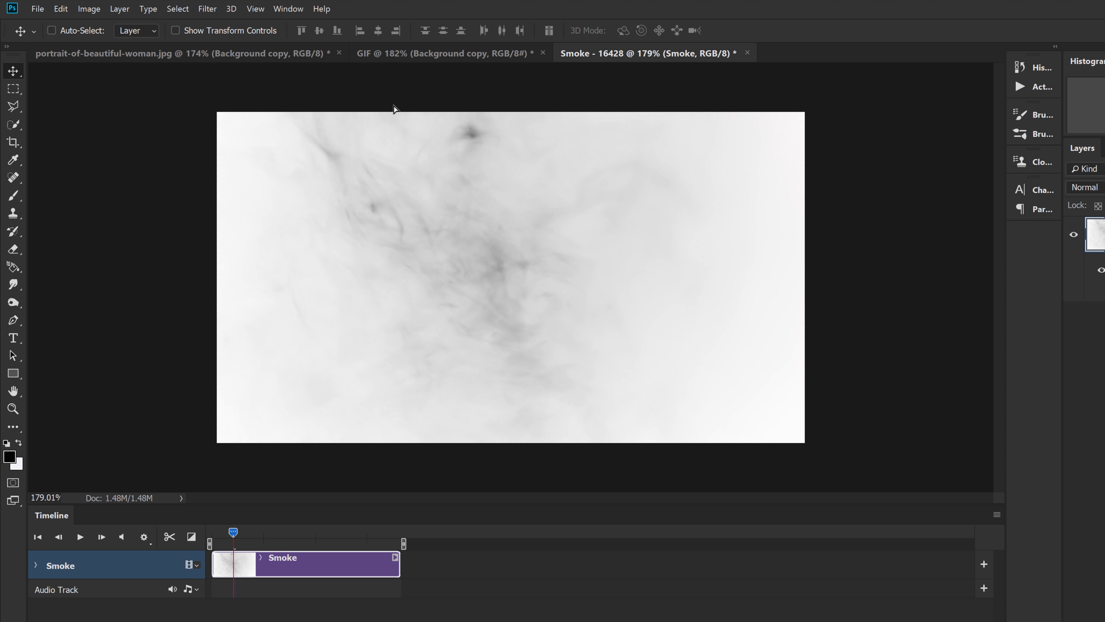
pyautogui.moveTo(393, 106); pyautogui.dragTo(533, 261)
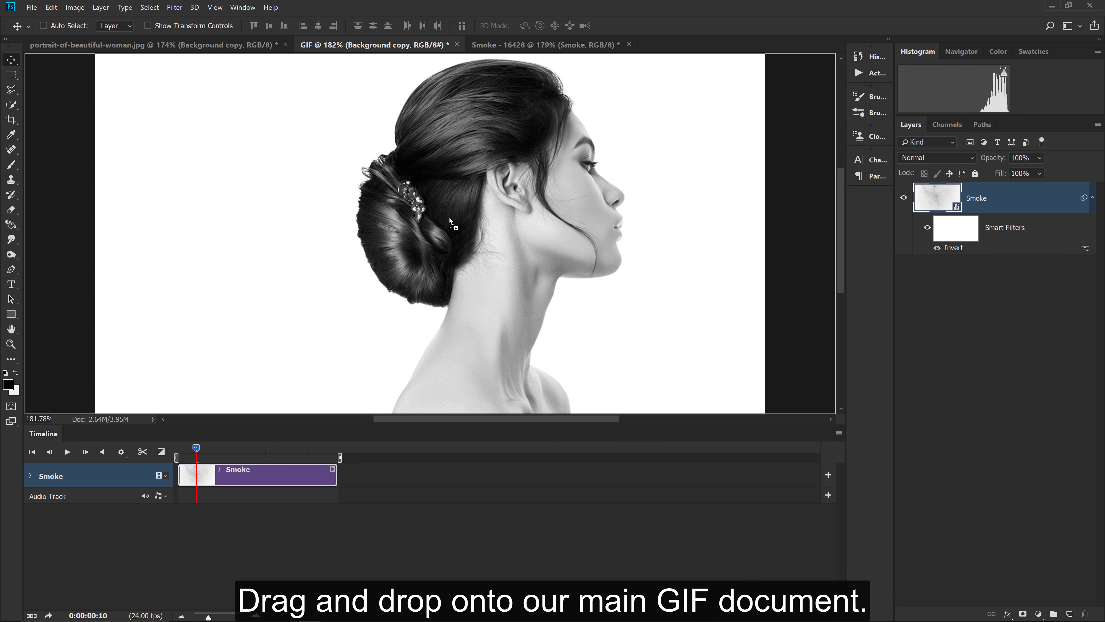
pyautogui.moveTo(449, 218); pyautogui.dragTo(449, 219)
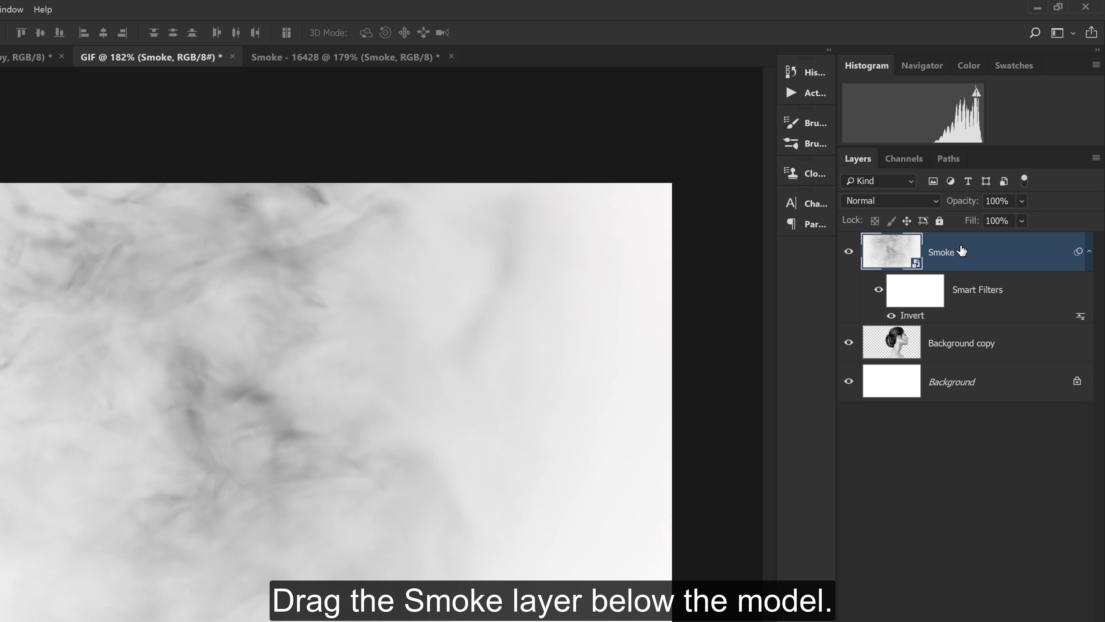
pyautogui.moveTo(960, 249); pyautogui.dragTo(963, 354)
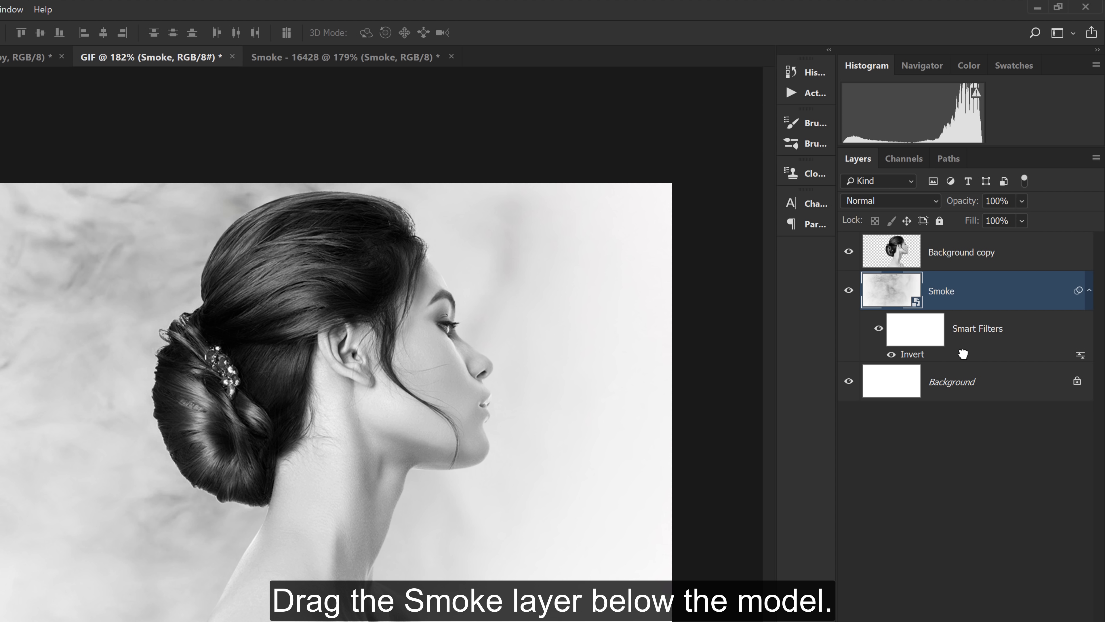
# Rename the Background copy layer in the GIF document as Model
pyautogui.doubleClick(962, 253)
pyautogui.write('Mode')
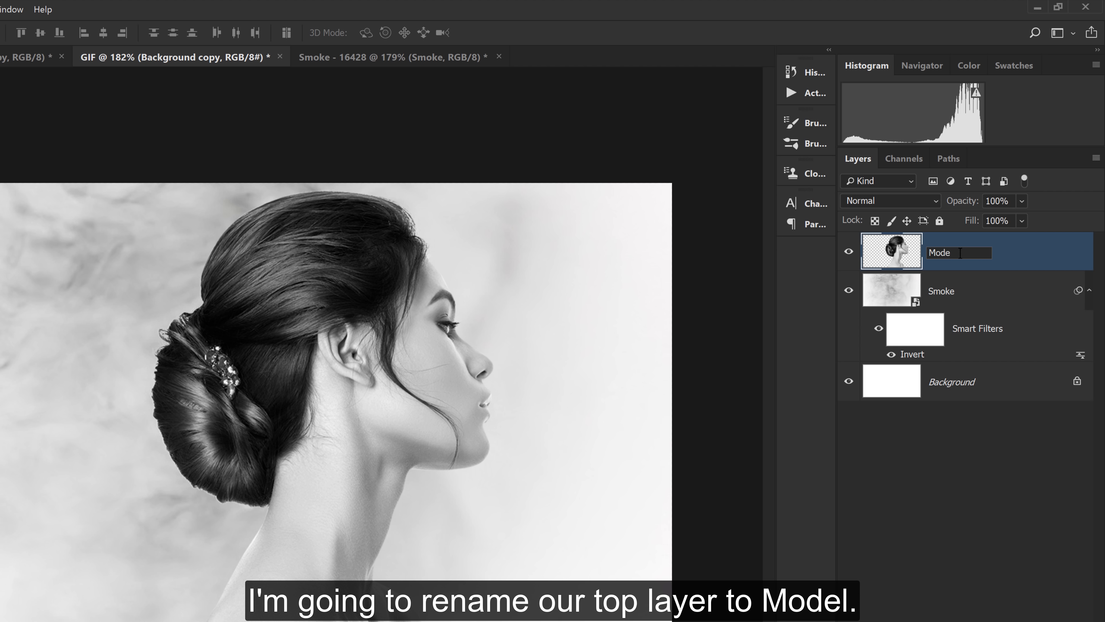
pyautogui.write('l')
pyautogui.press('Return')
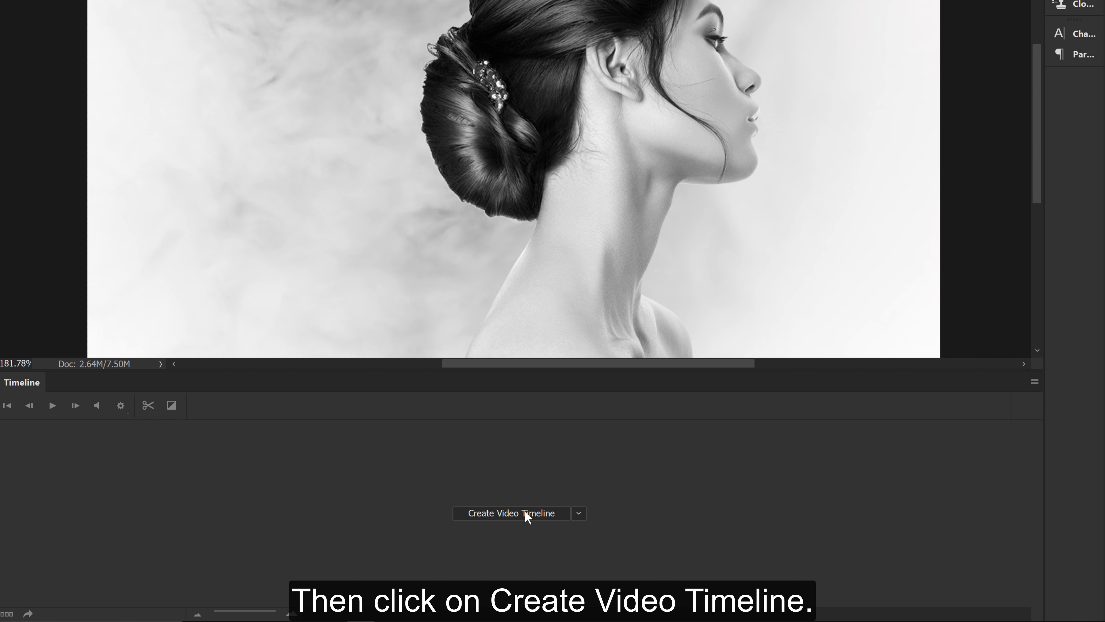
# Create a video timeline for the GIF document and shorten the Model clip to match the Smoke clip's duration
pyautogui.click(525, 513)
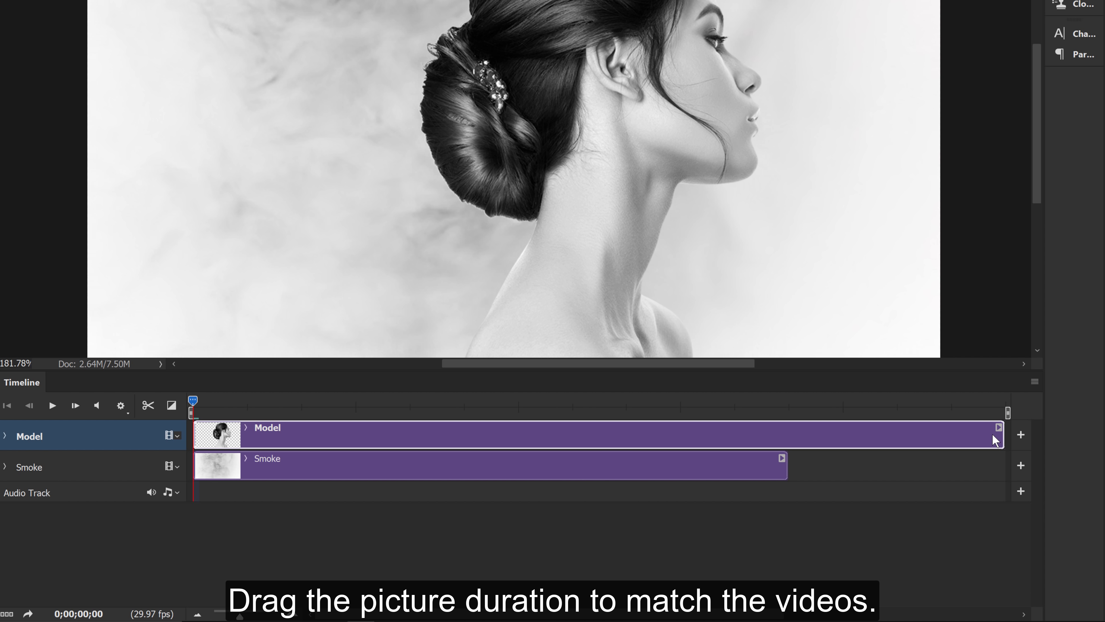
pyautogui.moveTo(988, 438); pyautogui.dragTo(787, 432)
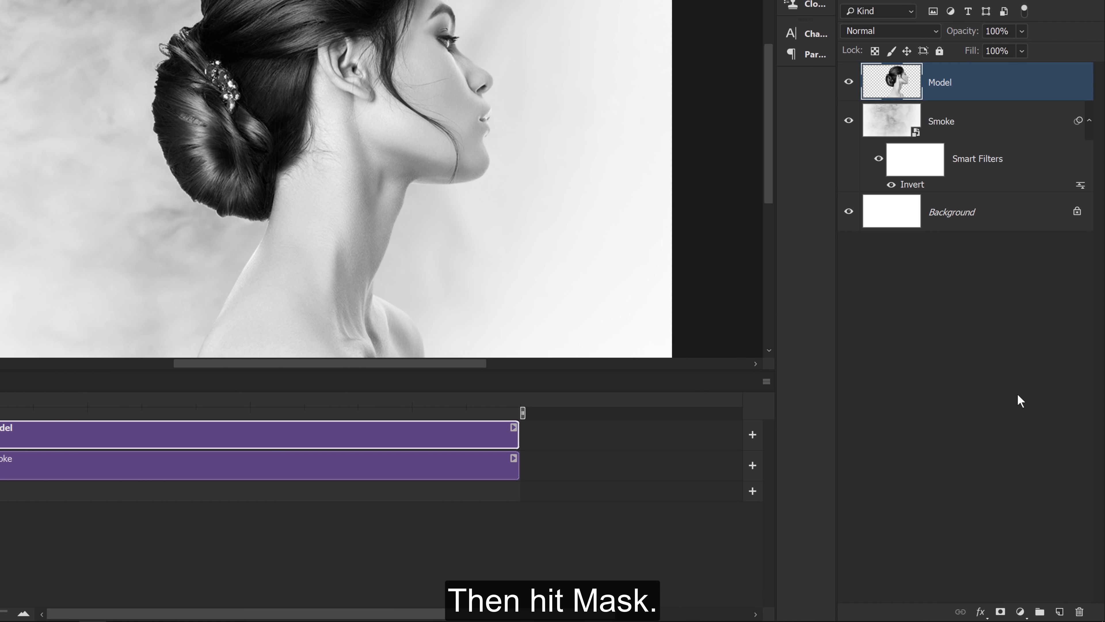
# Add a layer mask to the Model layer
pyautogui.click(1001, 612)
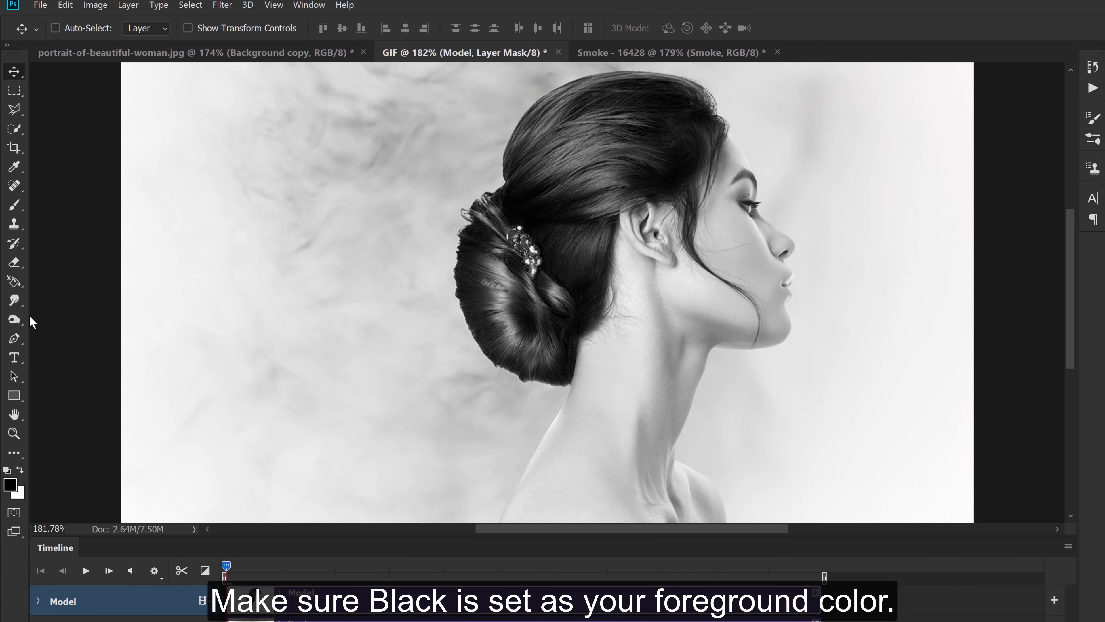
# Activate the Brush tool with the Soft Round preset from the General Brushes
pyautogui.click(13, 216)
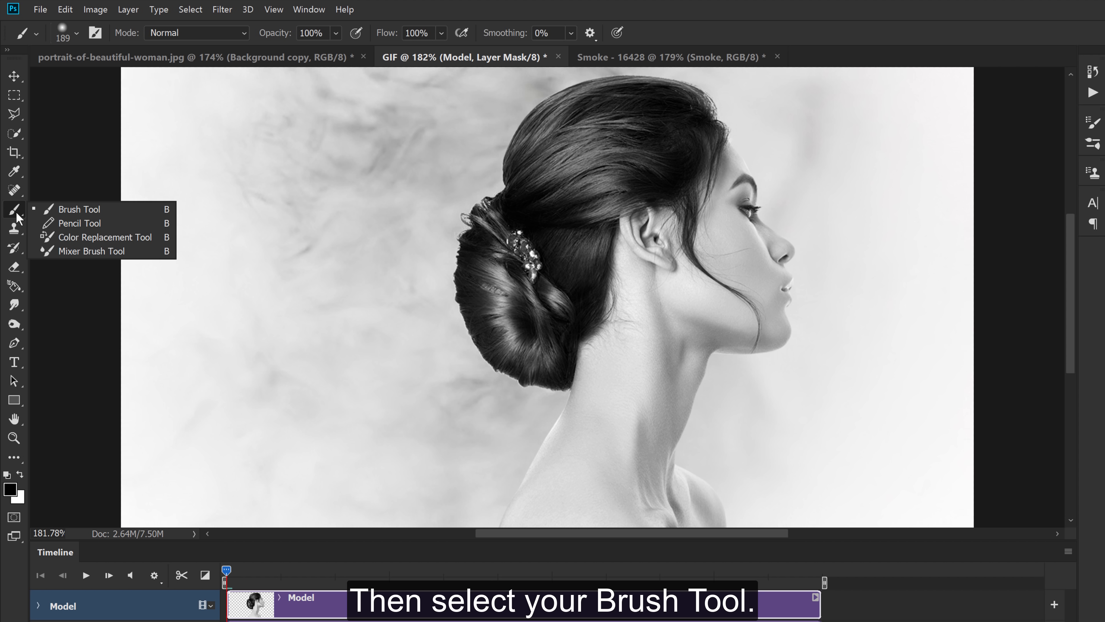
pyautogui.click(70, 213)
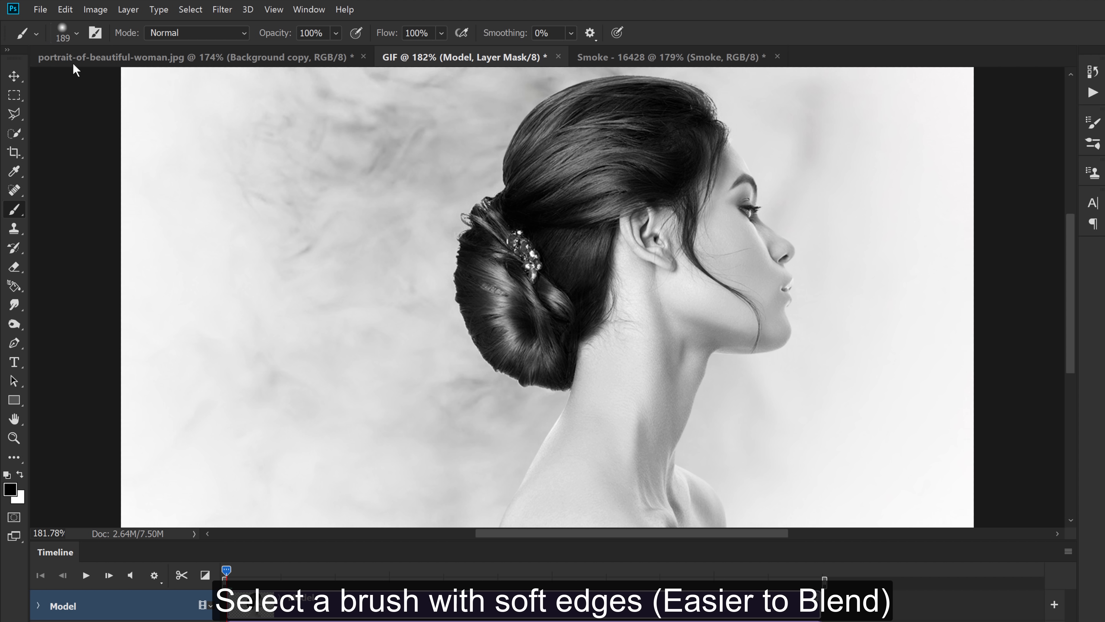
pyautogui.click(74, 34)
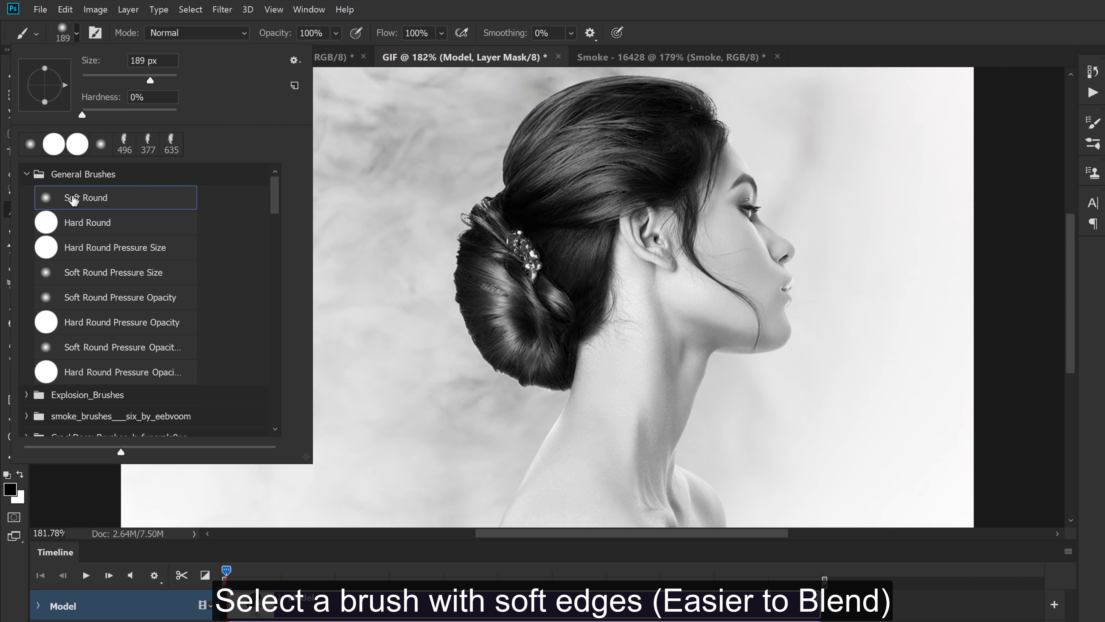
pyautogui.doubleClick(86, 199)
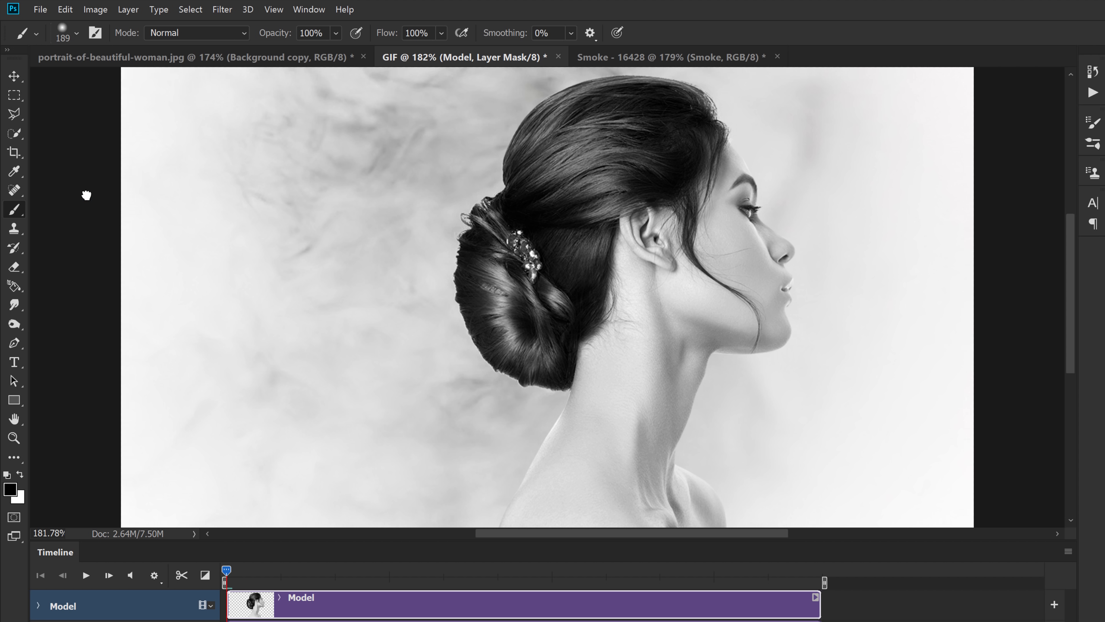
# Paint black on the Model layer's mask to hide the hair bun, the back of the head and the rear of the neck and shoulder
pyautogui.scroll(-3, 417, 192)
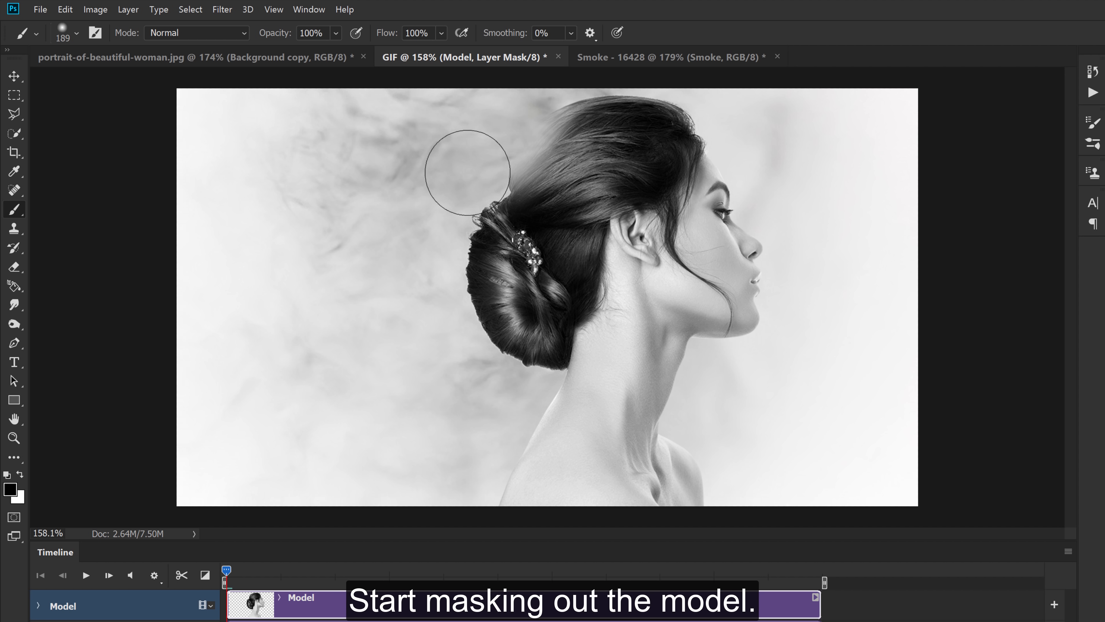
pyautogui.moveTo(471, 361)
pyautogui.mouseDown()
pyautogui.moveTo(453, 180)
pyautogui.moveTo(448, 316)
pyautogui.moveTo(471, 320)
pyautogui.moveTo(459, 320)
pyautogui.moveTo(466, 178)
pyautogui.moveTo(513, 100)
pyautogui.moveTo(518, 177)
pyautogui.moveTo(484, 283)
pyautogui.moveTo(475, 365)
pyautogui.moveTo(506, 420)
pyautogui.moveTo(533, 273)
pyautogui.mouseUp()
pyautogui.moveTo(488, 198)
pyautogui.mouseDown()
pyautogui.moveTo(513, 197)
pyautogui.moveTo(501, 198)
pyautogui.mouseUp()
pyautogui.moveTo(531, 184)
pyautogui.mouseDown()
pyautogui.moveTo(528, 356)
pyautogui.moveTo(547, 386)
pyautogui.moveTo(537, 481)
pyautogui.moveTo(474, 373)
pyautogui.mouseUp()
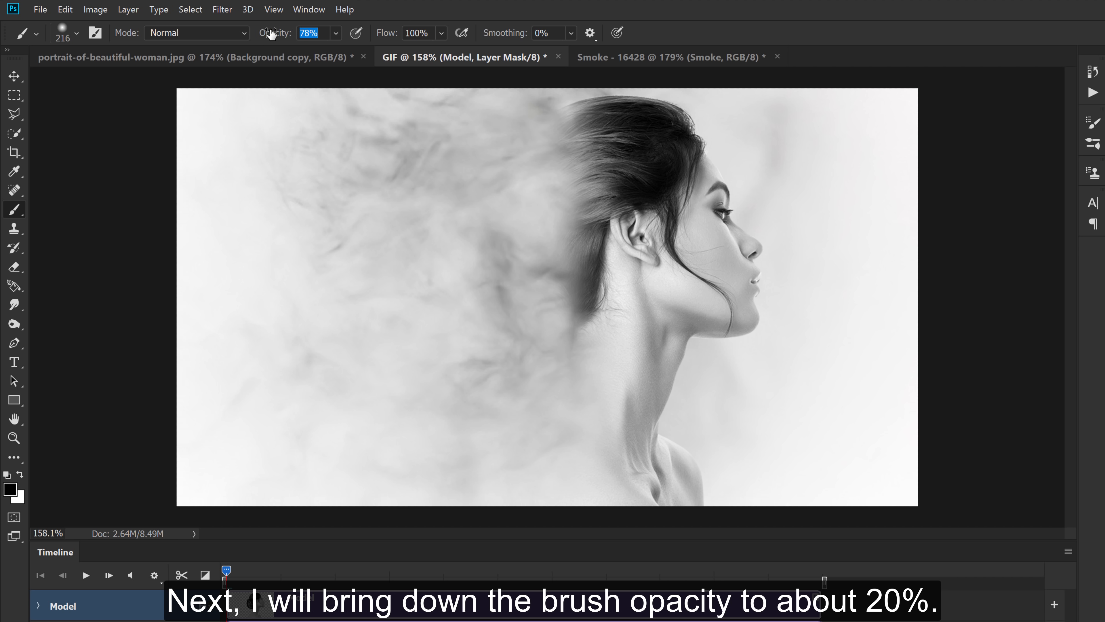
# Lower the brush opacity to 20% and paint softly over the mask edge along the hair and neck to blend the model into the smoke
pyautogui.moveTo(263, 33); pyautogui.dragTo(246, 34)
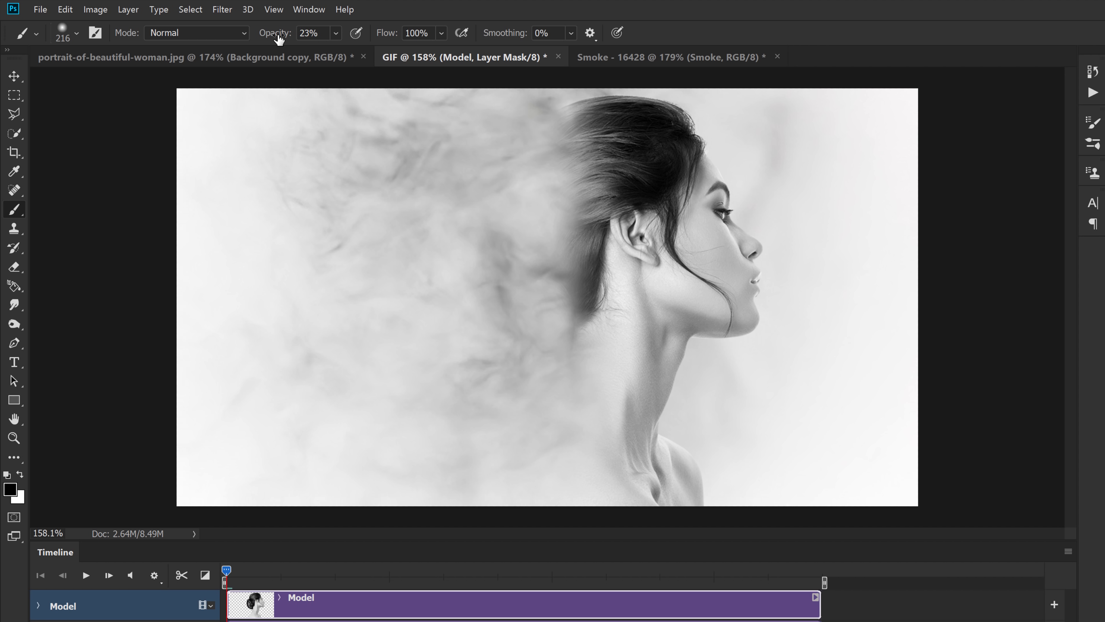
pyautogui.moveTo(548, 148)
pyautogui.mouseDown()
pyautogui.moveTo(585, 144)
pyautogui.moveTo(572, 153)
pyautogui.moveTo(543, 123)
pyautogui.moveTo(596, 157)
pyautogui.moveTo(582, 167)
pyautogui.mouseUp()
pyautogui.moveTo(479, 195)
pyautogui.mouseDown()
pyautogui.moveTo(478, 219)
pyautogui.moveTo(514, 281)
pyautogui.mouseUp()
pyautogui.moveTo(471, 226)
pyautogui.mouseDown()
pyautogui.moveTo(504, 234)
pyautogui.moveTo(479, 227)
pyautogui.moveTo(509, 249)
pyautogui.moveTo(481, 243)
pyautogui.moveTo(506, 258)
pyautogui.moveTo(501, 223)
pyautogui.mouseUp()
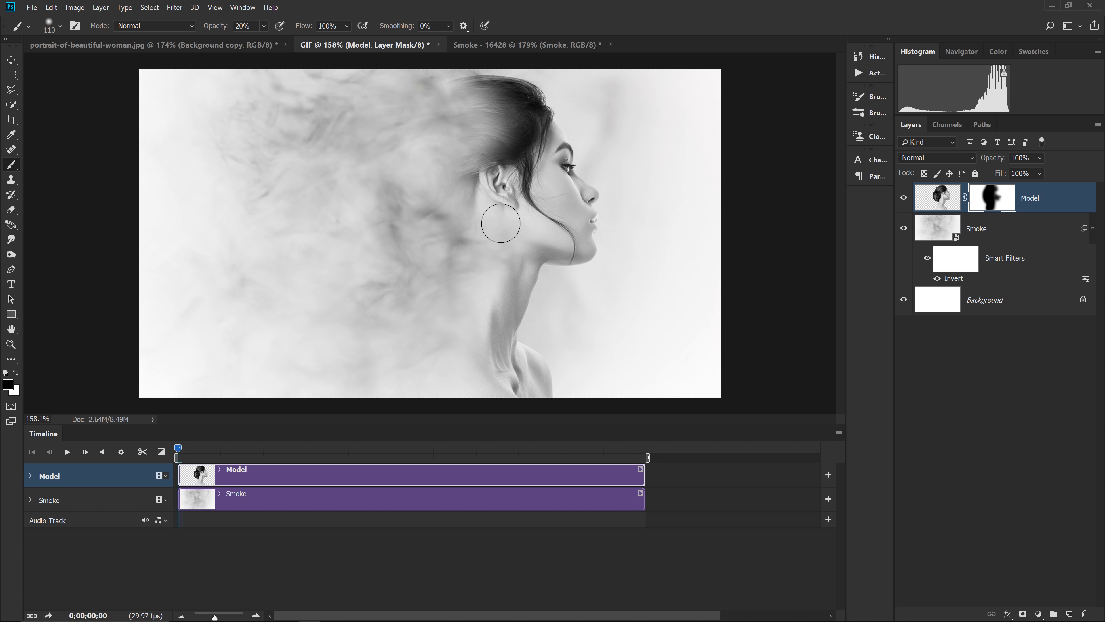